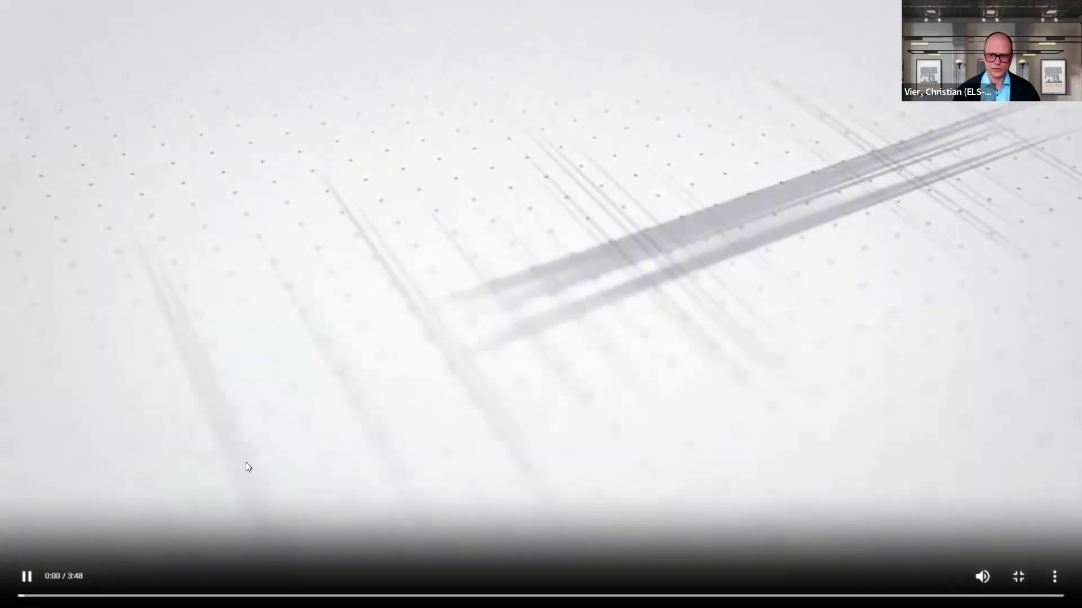
Leave the full-screen view of the beer brewing video and pause its playback.
{"action": "key", "text": "Escape"}
{"action": "left_click", "coordinate": [193, 500]}
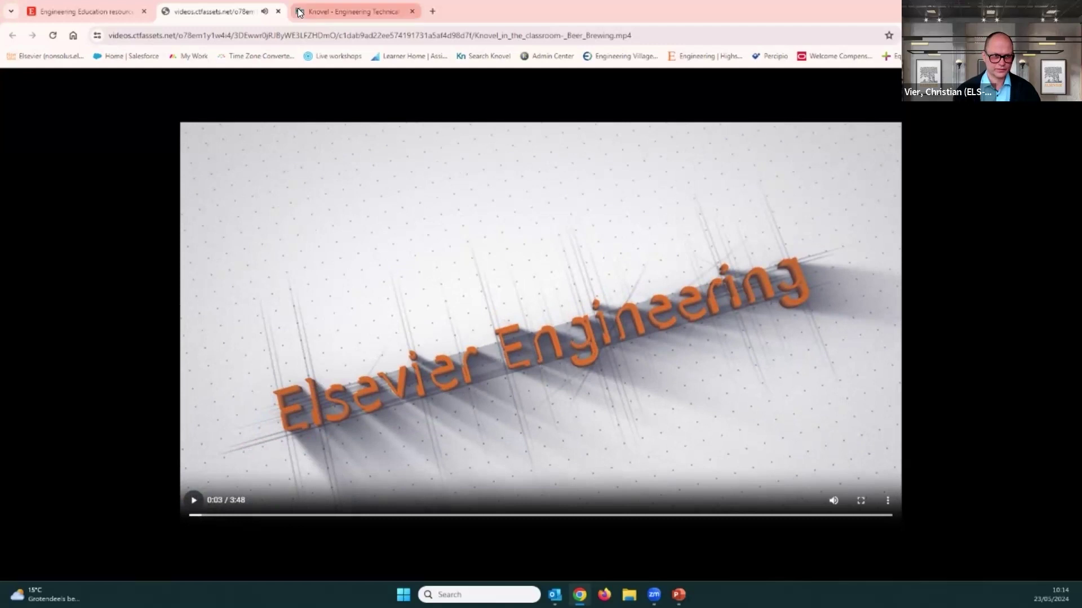
Go to the Engineering Education resources page and copy its web address.
{"action": "left_click", "coordinate": [332, 10]}
{"action": "left_click", "coordinate": [82, 14]}
{"action": "left_click", "coordinate": [193, 34]}
{"action": "right_click", "coordinate": [192, 37]}
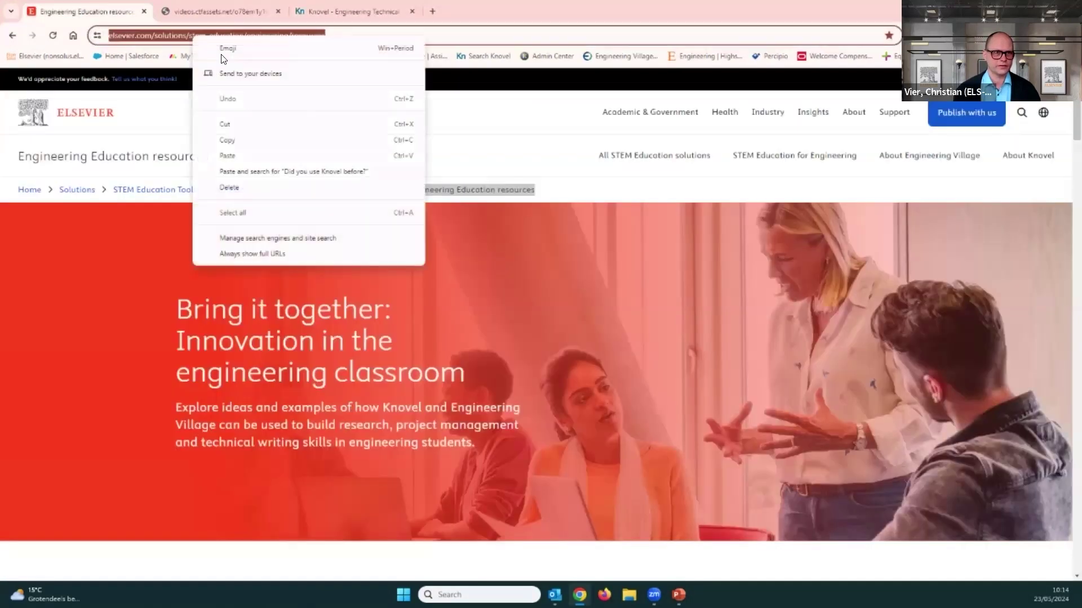
{"action": "left_click", "coordinate": [234, 141]}
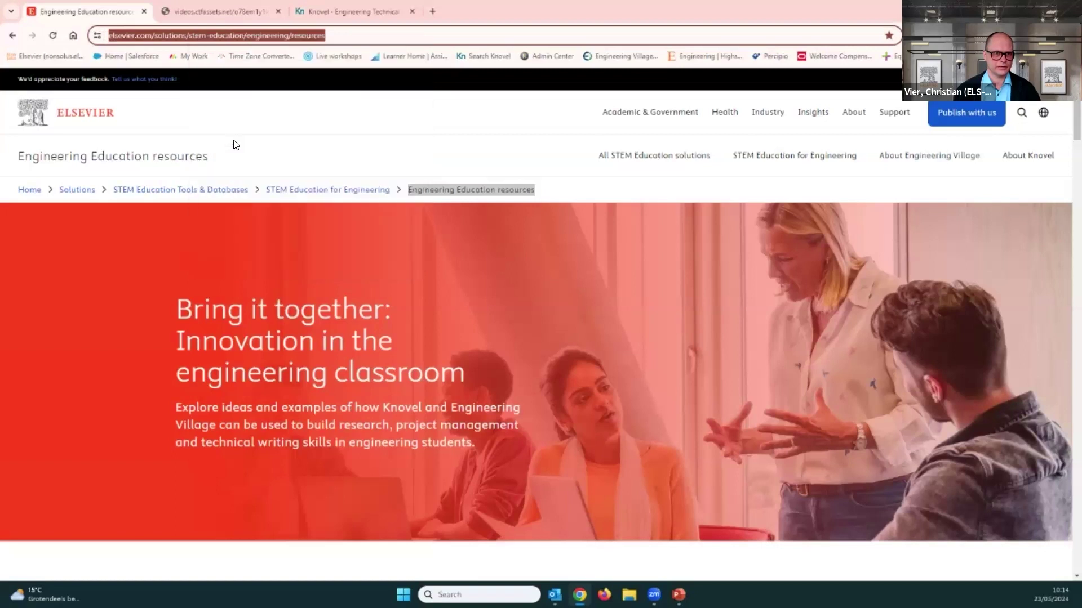
Look through the classroom ideas on the Engineering Education resources page, including the bicycle design and new materials projects.
{"action": "scroll", "coordinate": [309, 200], "scroll_direction": "down", "scroll_amount": 8}
{"action": "scroll", "coordinate": [309, 202], "scroll_direction": "down", "scroll_amount": 12}
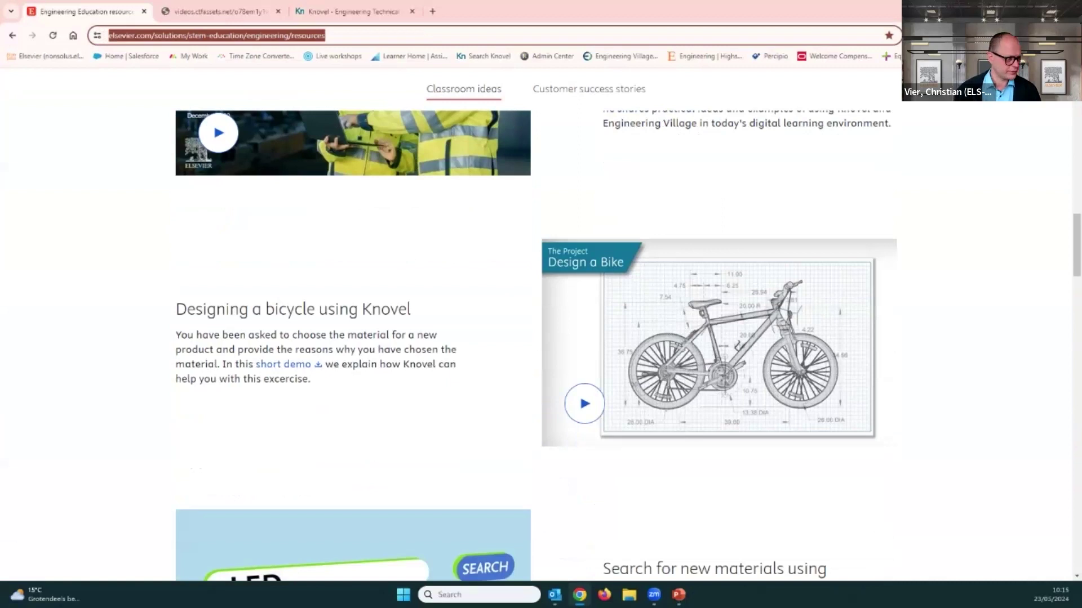
{"action": "key", "text": "Escape"}
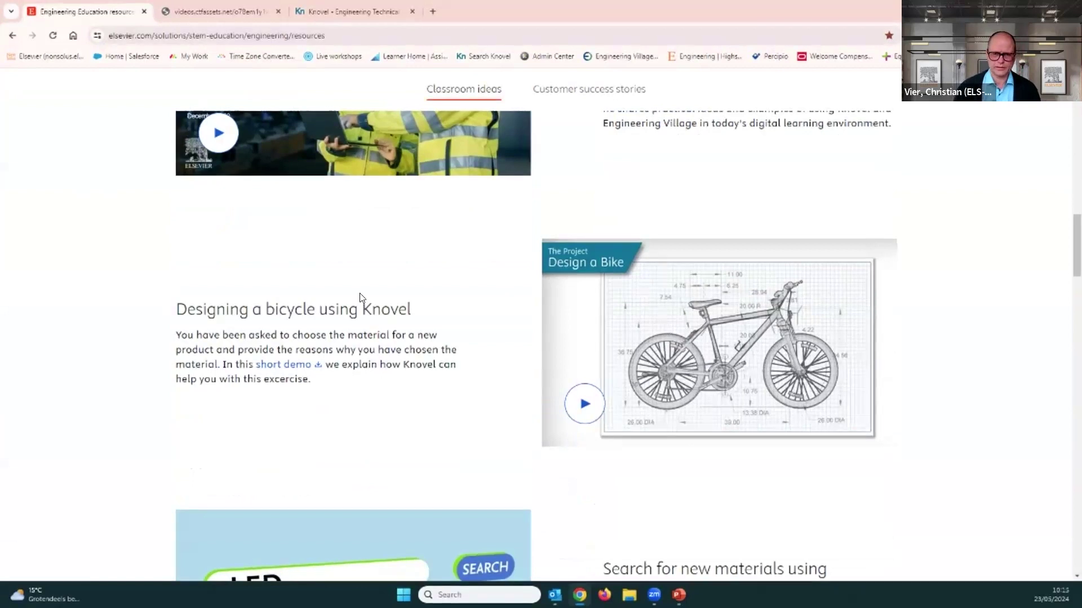
{"action": "scroll", "coordinate": [365, 302], "scroll_direction": "down", "scroll_amount": 5}
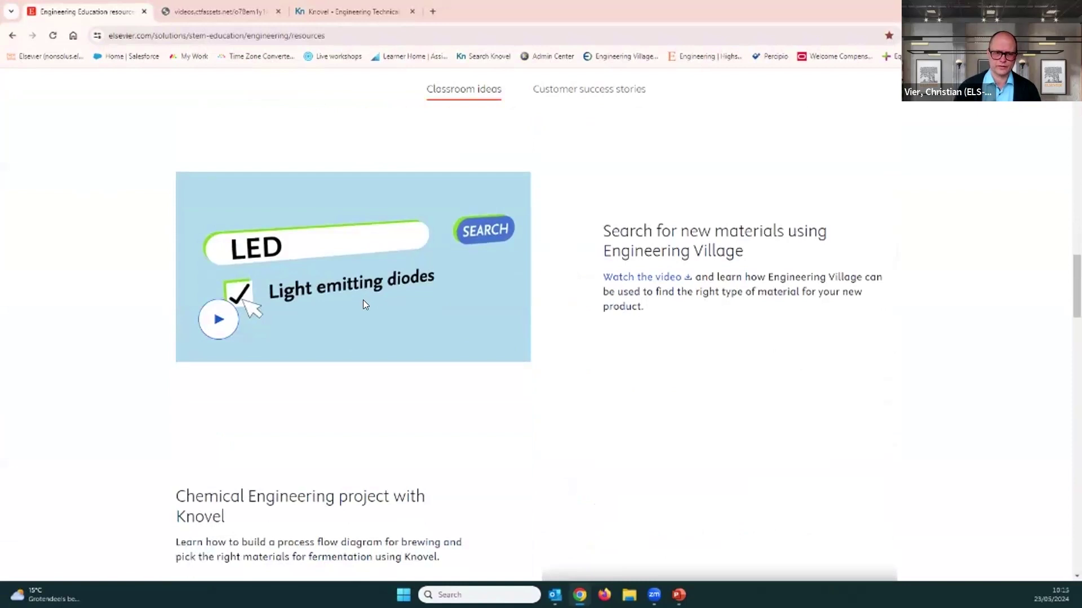
{"action": "scroll", "coordinate": [363, 300], "scroll_direction": "up", "scroll_amount": 12}
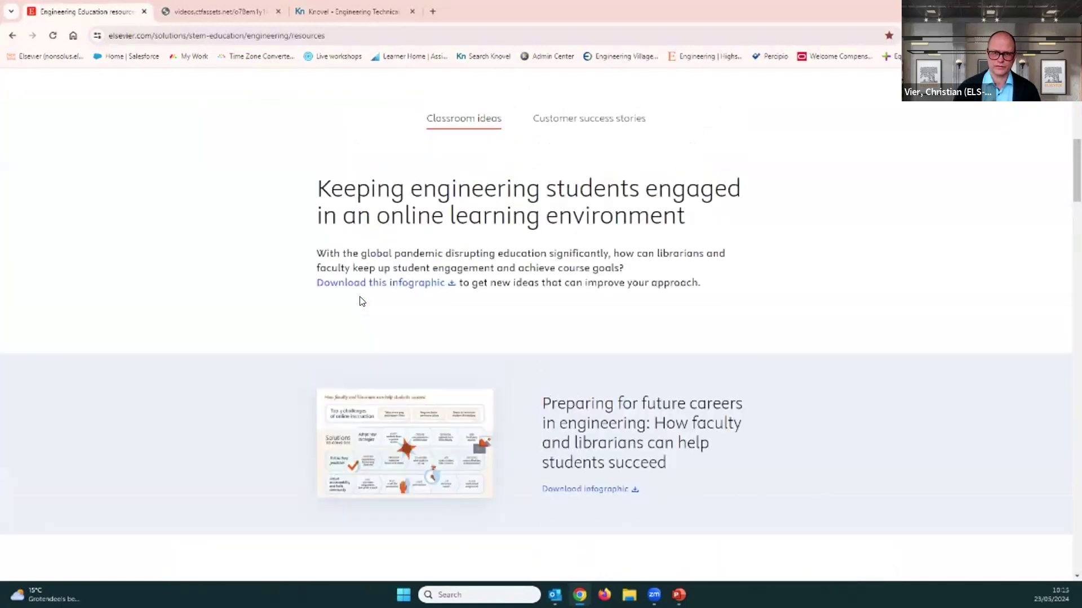
{"action": "scroll", "coordinate": [362, 301], "scroll_direction": "up", "scroll_amount": 6}
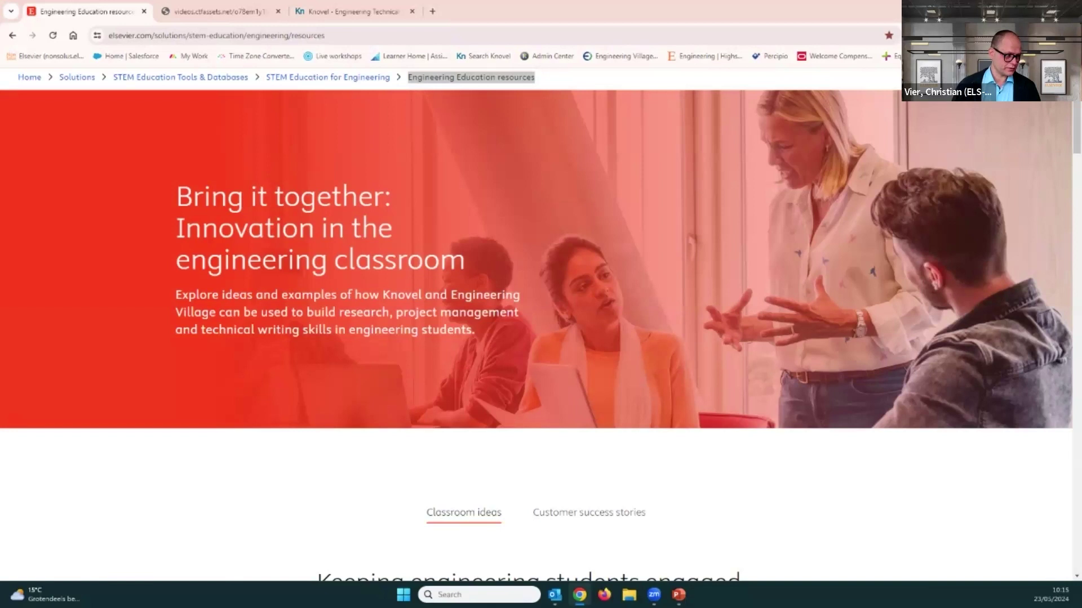
Close the beer brewing video and the Engineering Education resources page, leaving only the Knovel home page open.
{"action": "key", "text": "alt+Tab"}
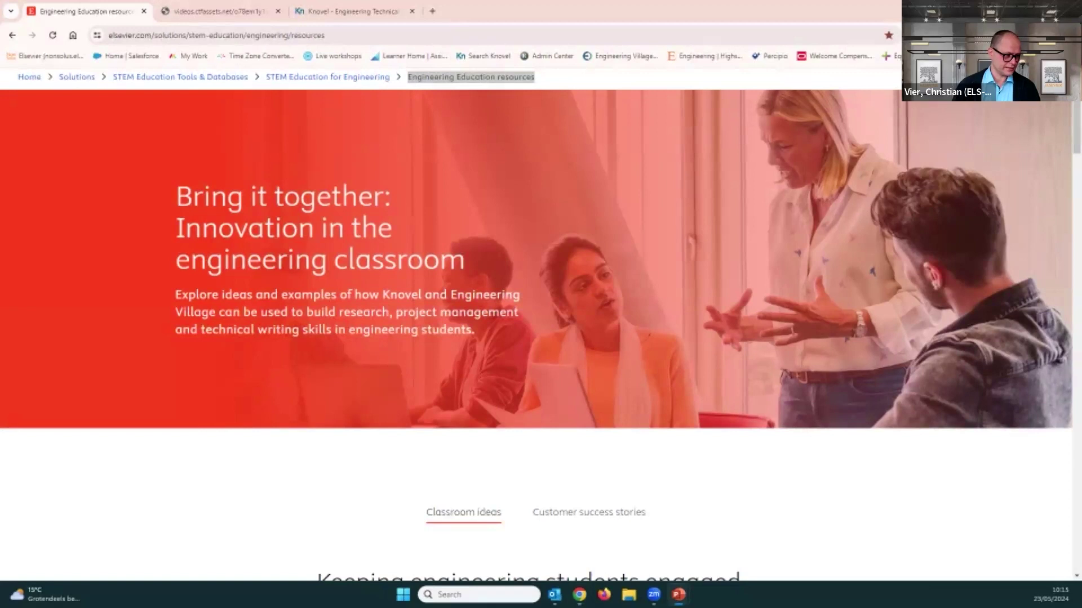
{"action": "left_click", "coordinate": [233, 6]}
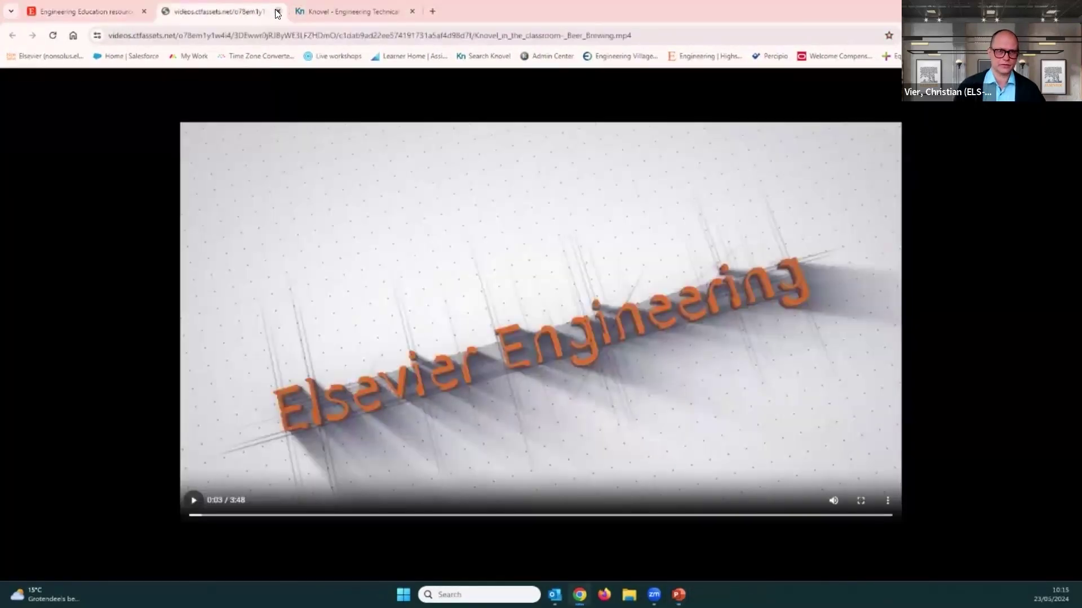
{"action": "left_click", "coordinate": [278, 11]}
{"action": "left_click", "coordinate": [145, 11]}
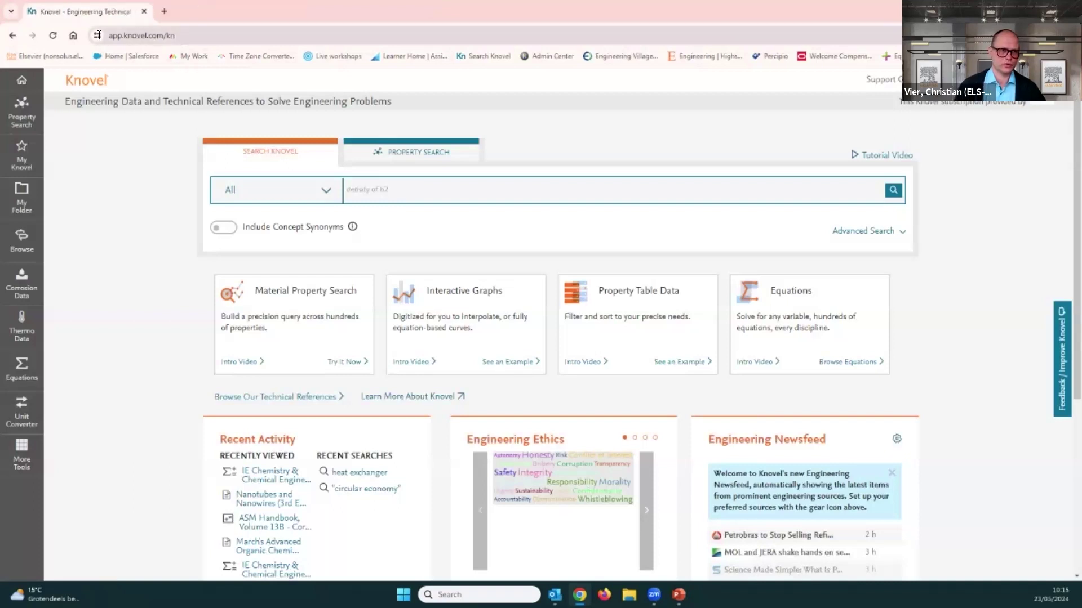
{"action": "left_click", "coordinate": [132, 35]}
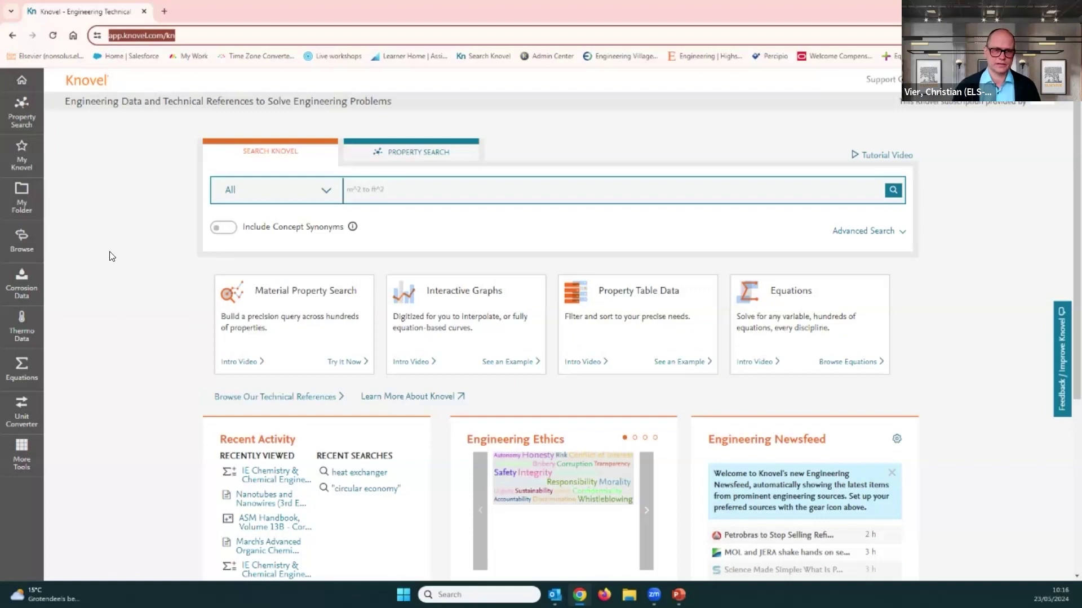
{"action": "left_click", "coordinate": [421, 200]}
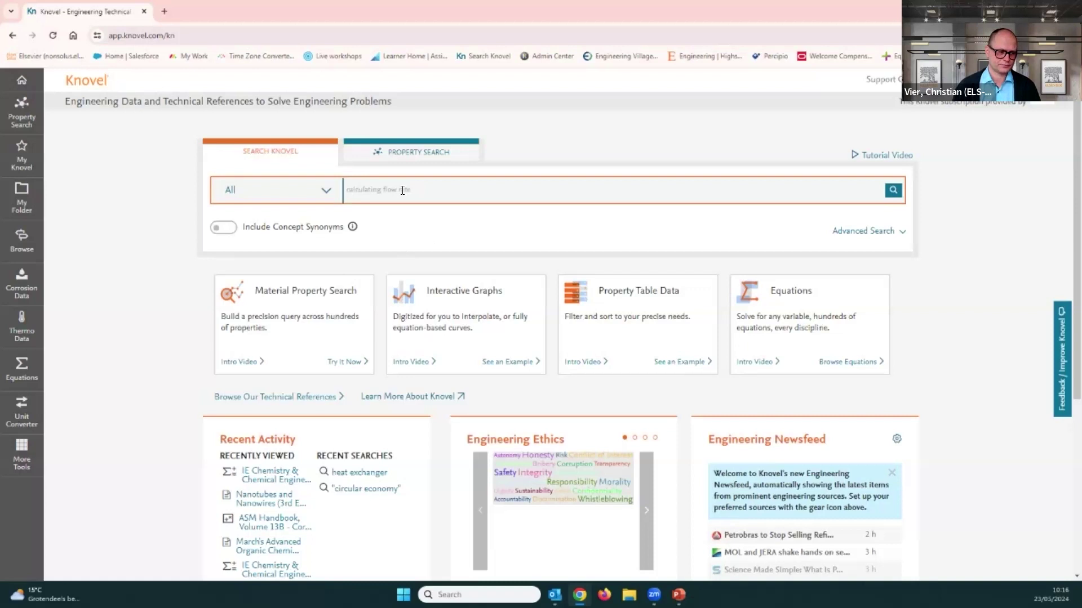
{"action": "left_click", "coordinate": [433, 237]}
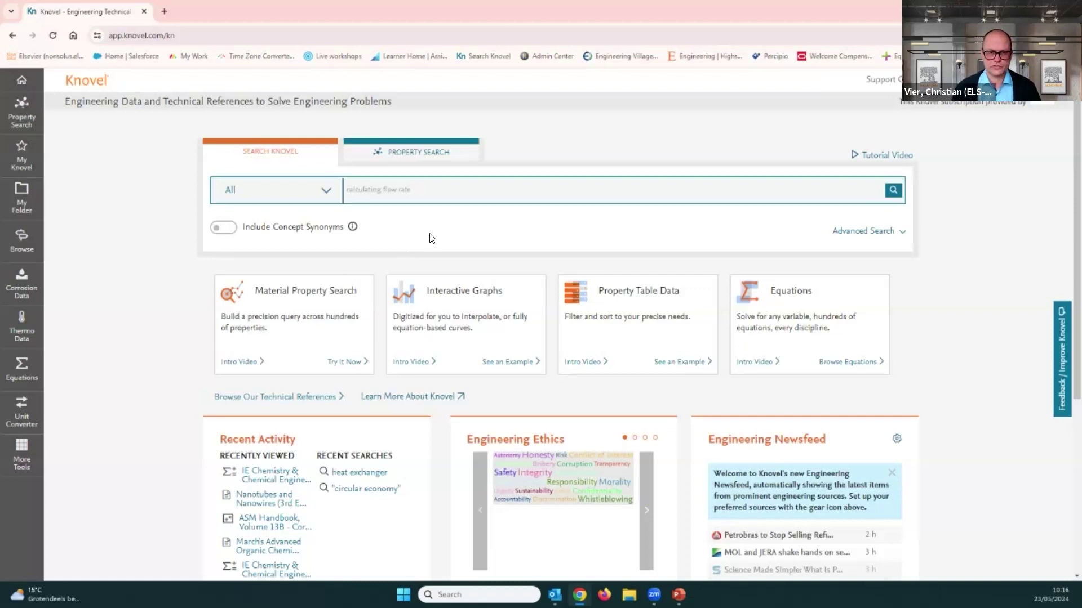
{"action": "left_click", "coordinate": [387, 200]}
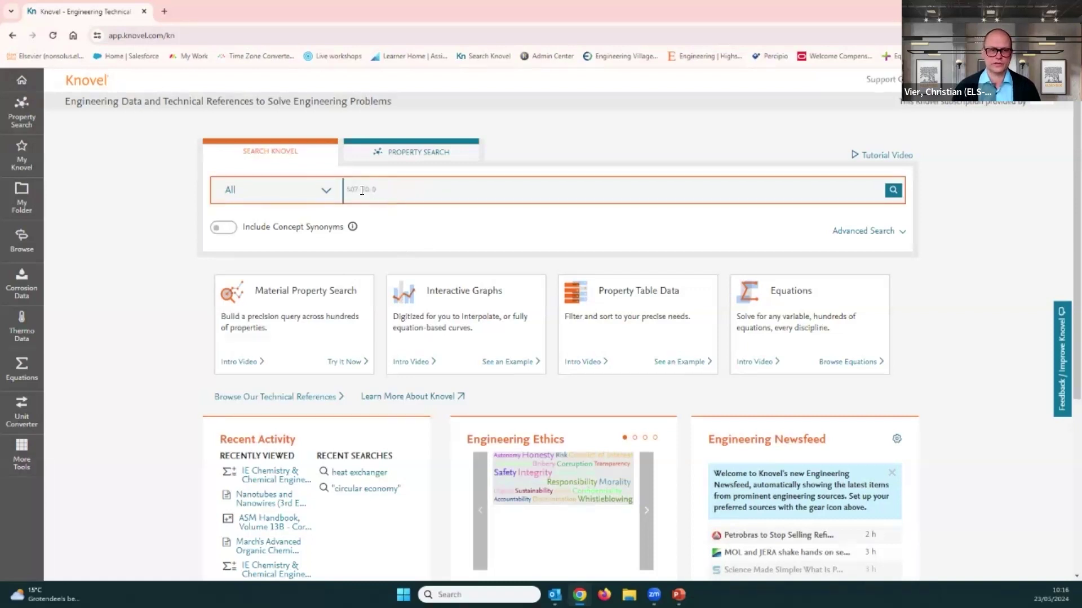
{"action": "left_click", "coordinate": [397, 229]}
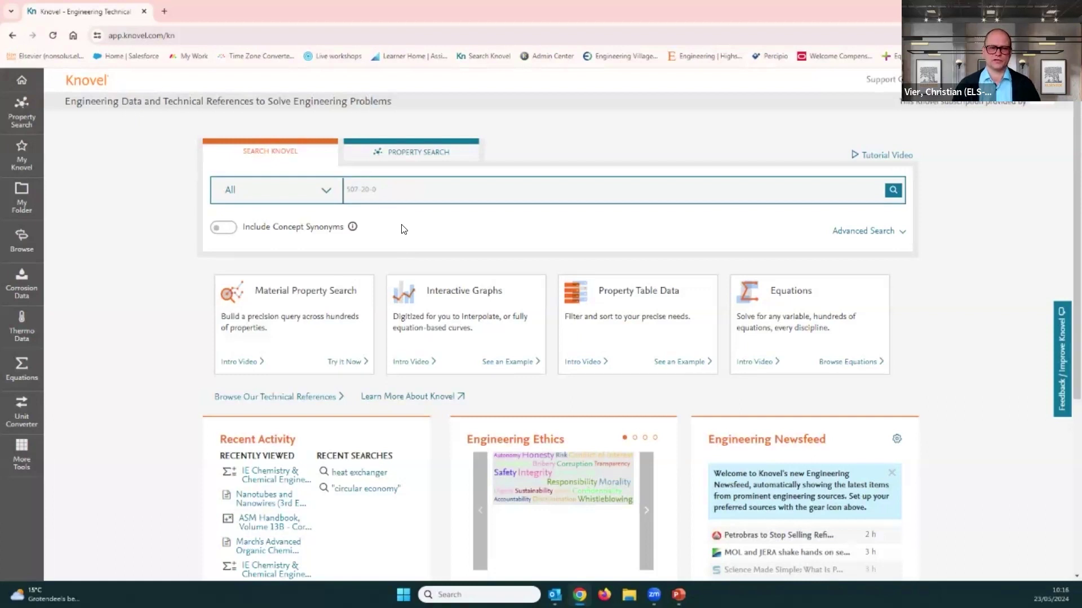
{"action": "left_click", "coordinate": [399, 189]}
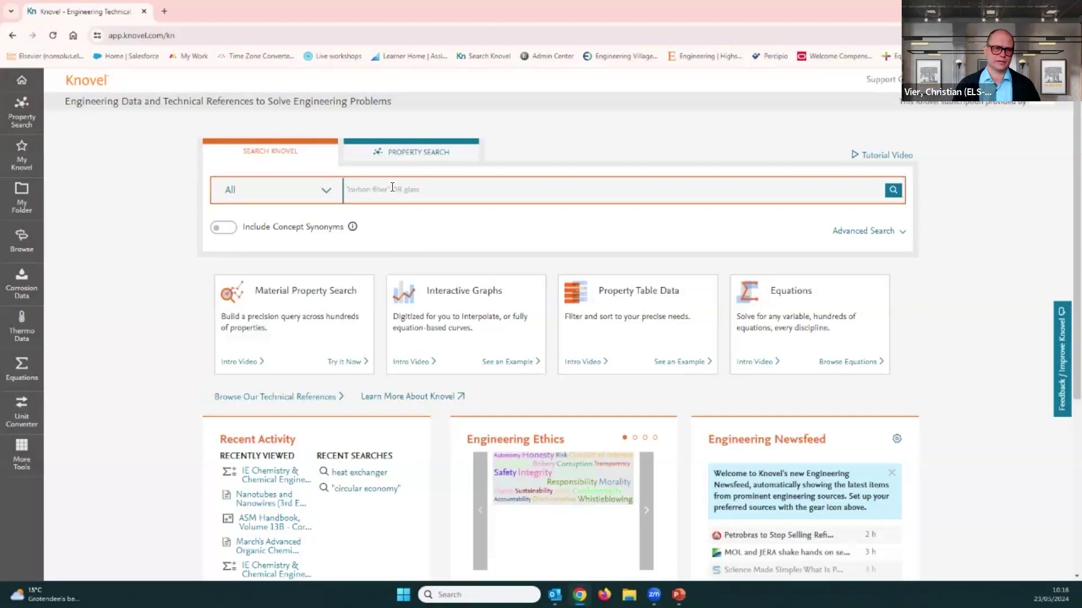
{"action": "left_click", "coordinate": [429, 239]}
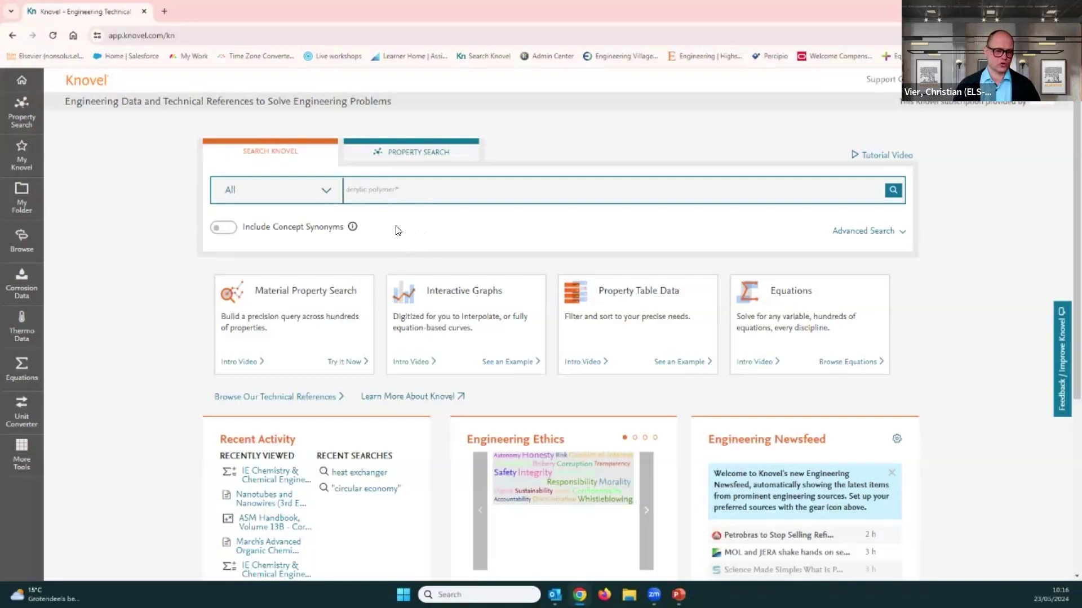
Search all Knovel content for "energy transition".
{"action": "left_click", "coordinate": [395, 188]}
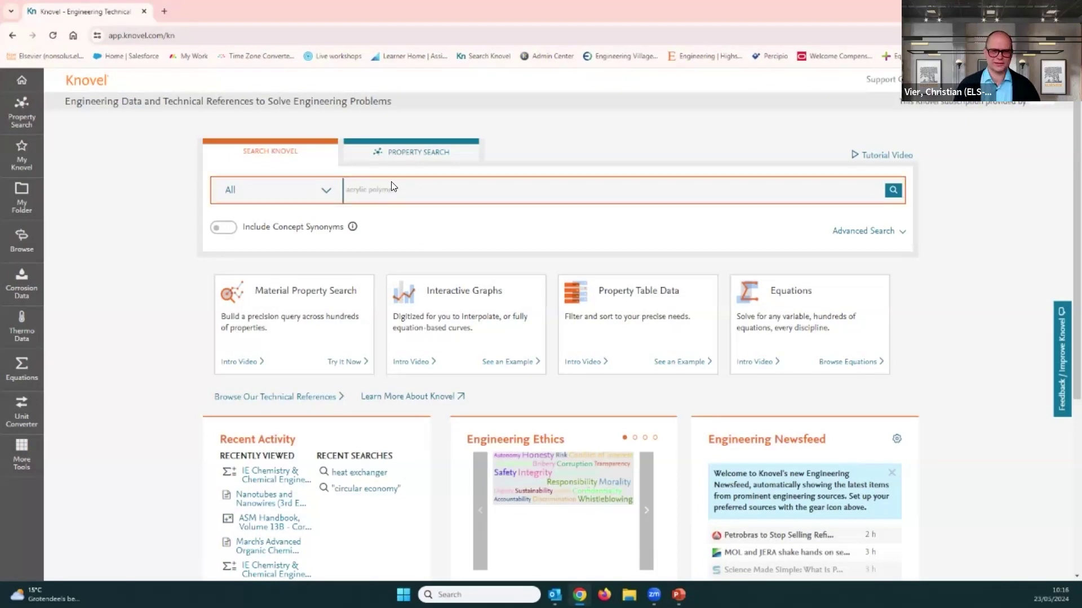
{"action": "left_click", "coordinate": [493, 185]}
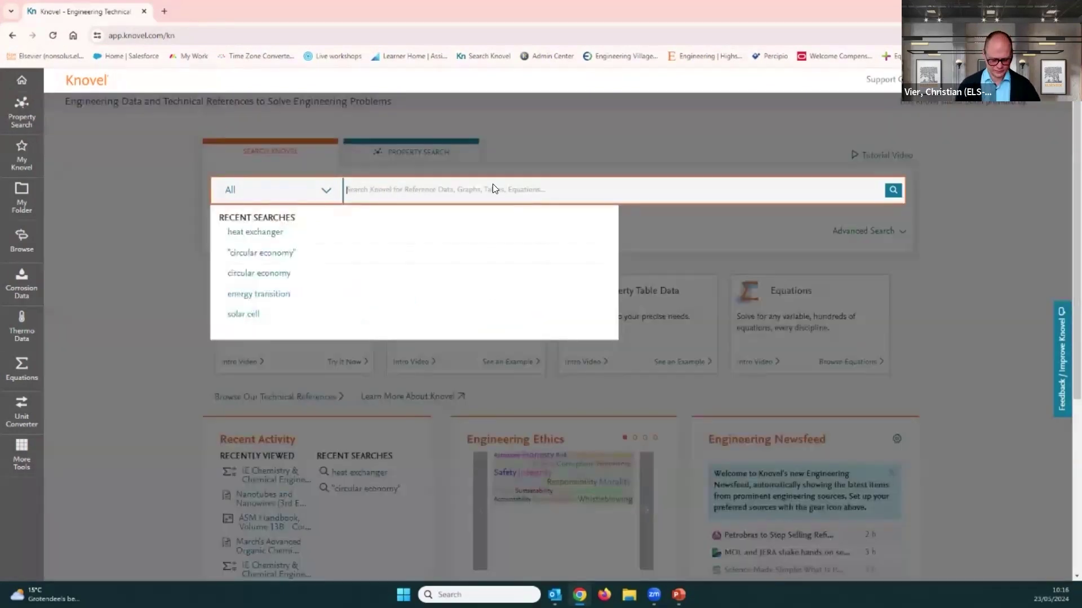
{"action": "type", "text": "energie"}
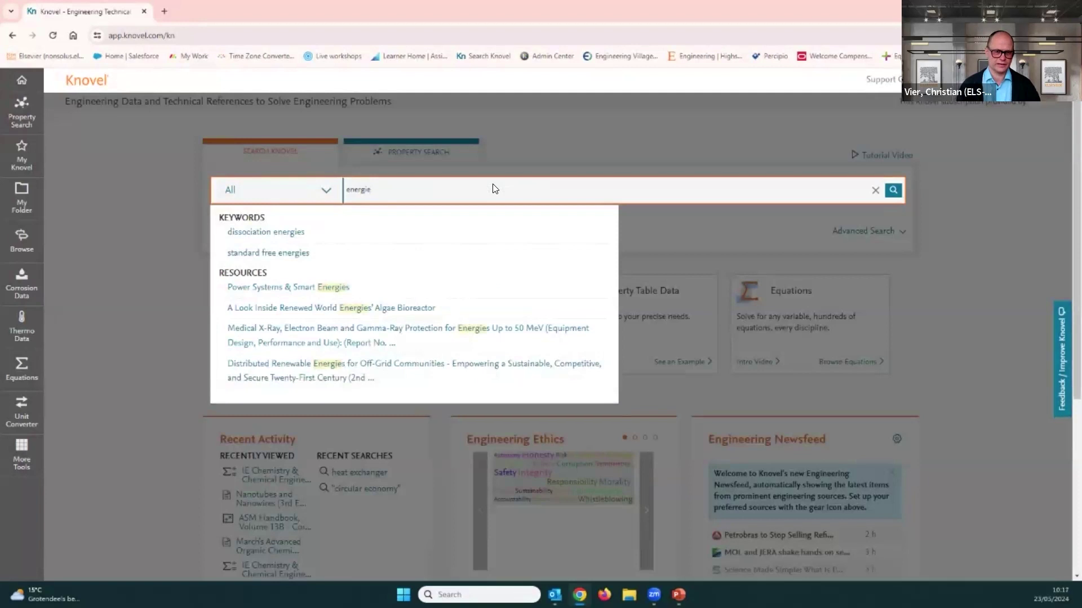
{"action": "key", "text": "BackSpace"}
{"action": "key", "text": "BackSpace"}
{"action": "type", "text": "y"}
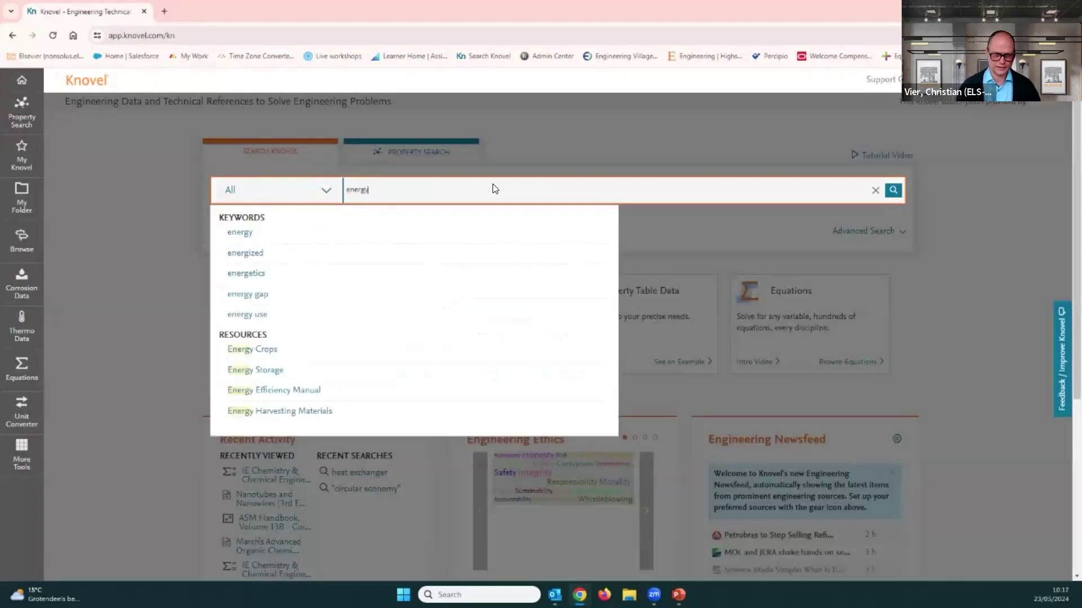
{"action": "type", "text": " tran"}
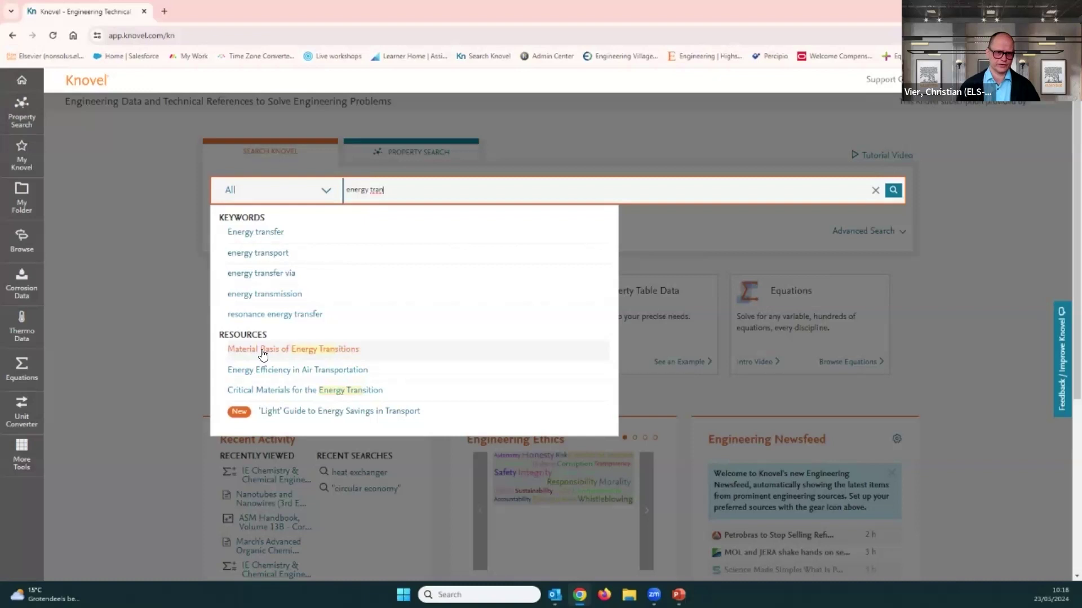
{"action": "type", "text": "sition"}
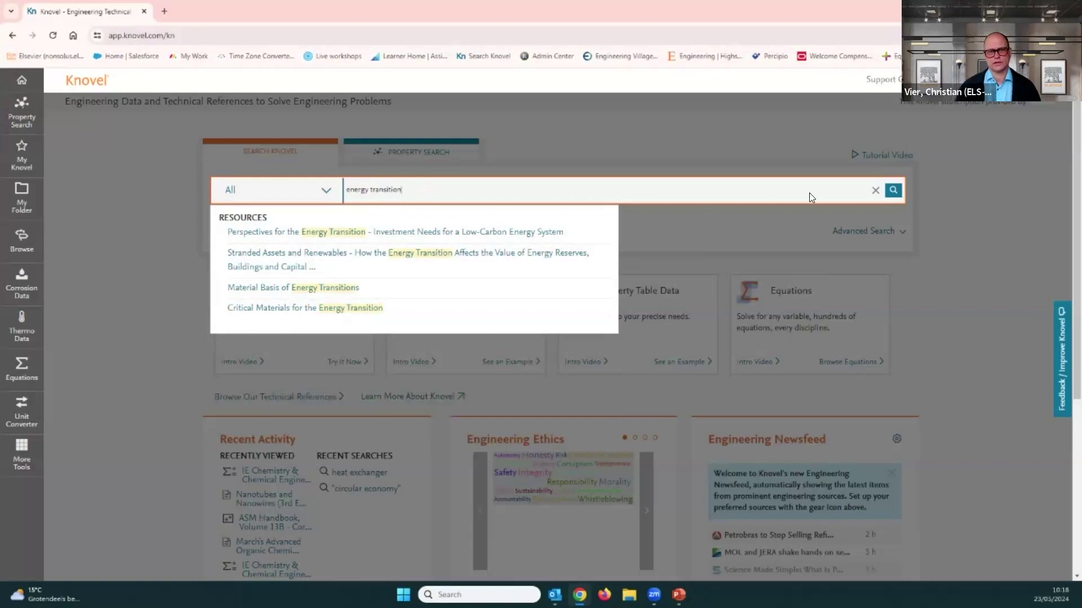
{"action": "left_click", "coordinate": [894, 191]}
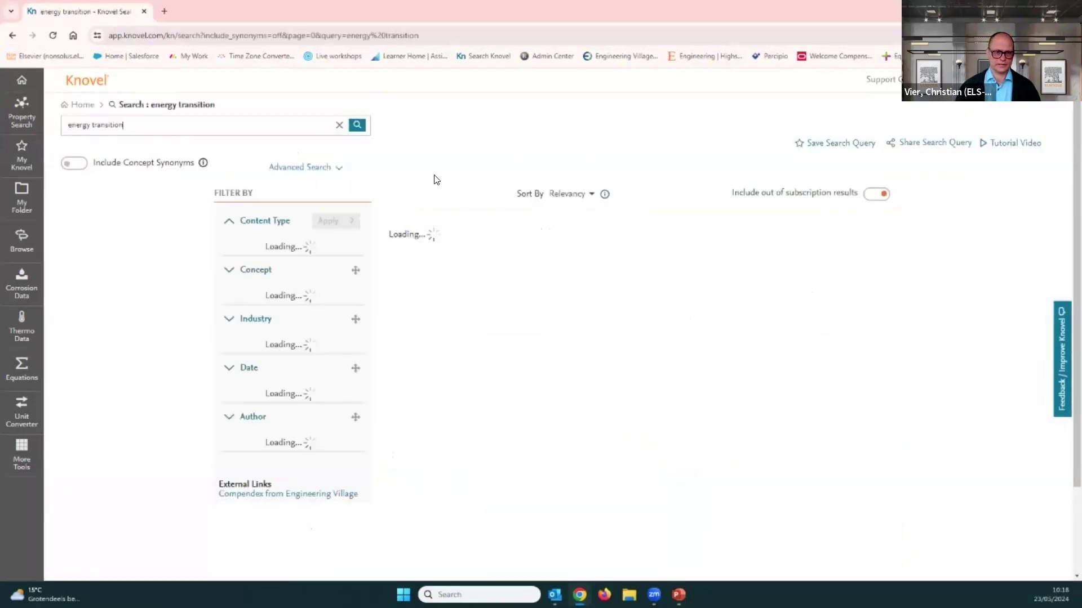
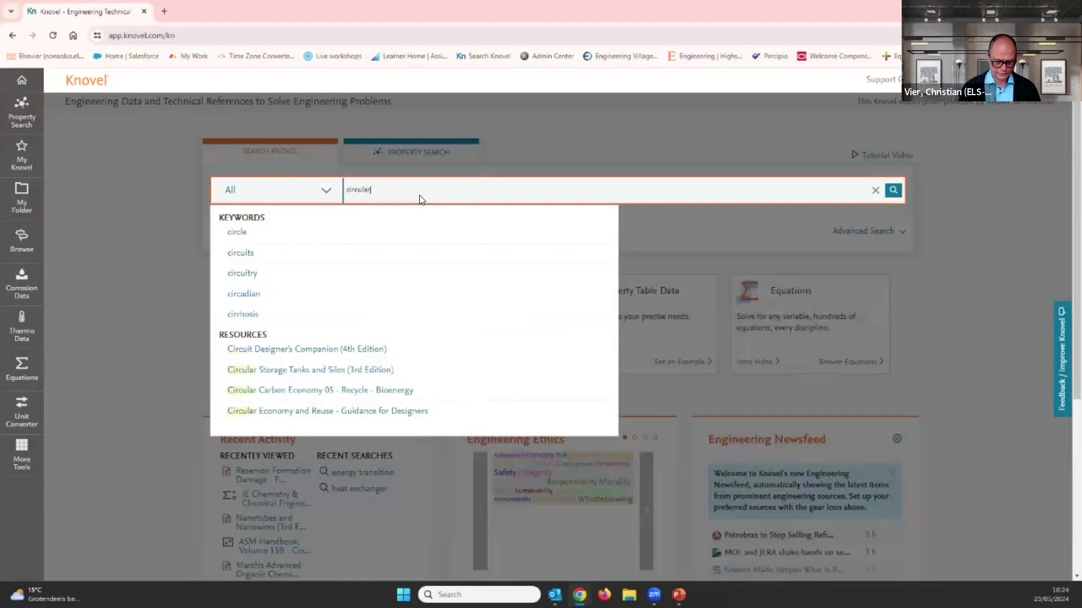
Search Knovel for "circular economy" and filter the results to the Chapter content type.
{"action": "type", "text": "conm"}
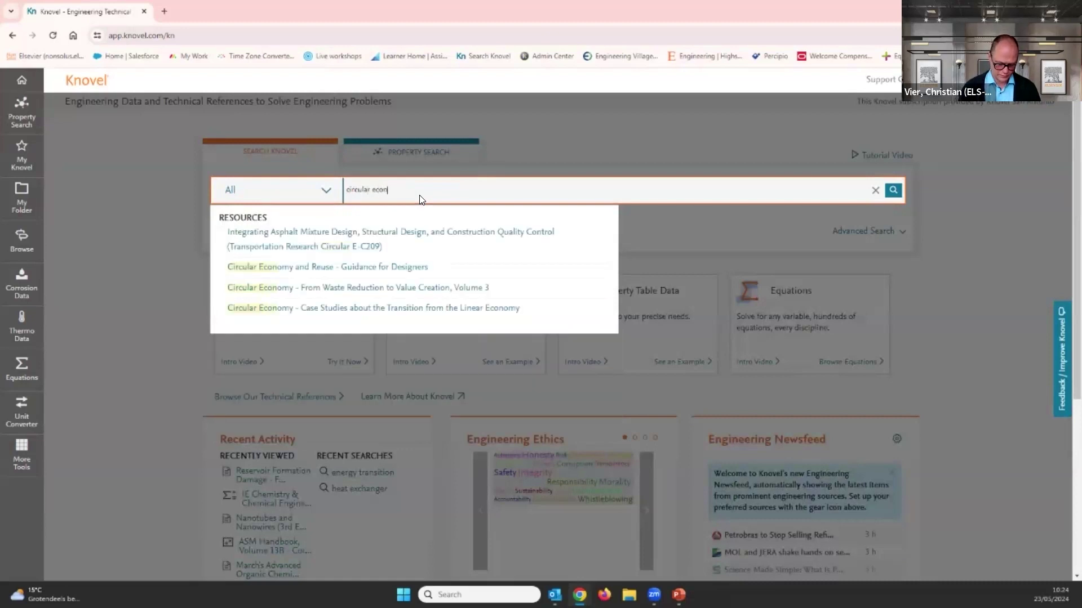
{"action": "key", "text": "BackSpace"}
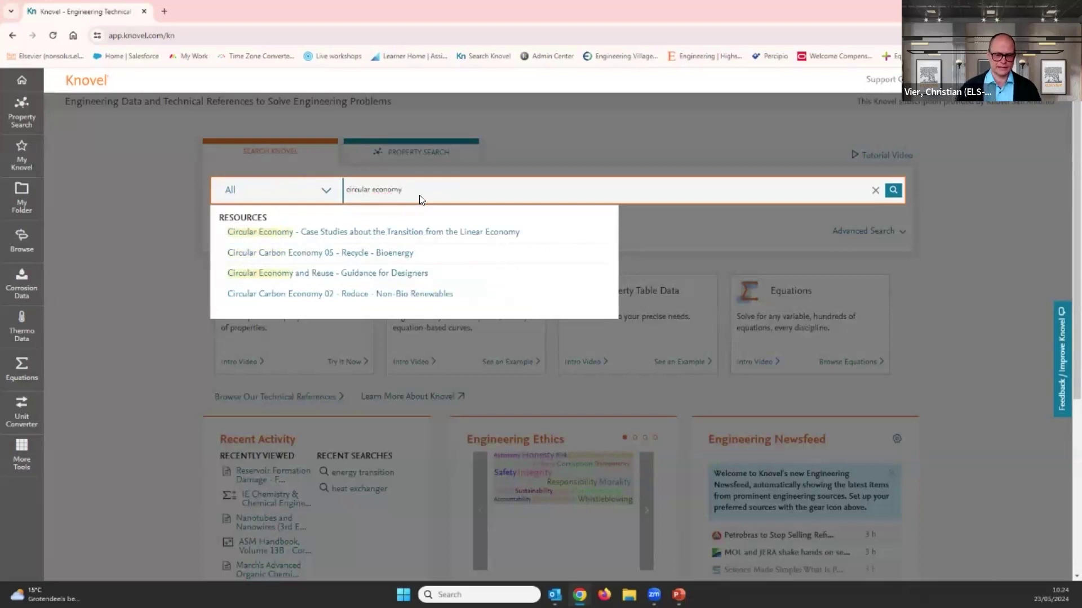
{"action": "key", "text": "Return"}
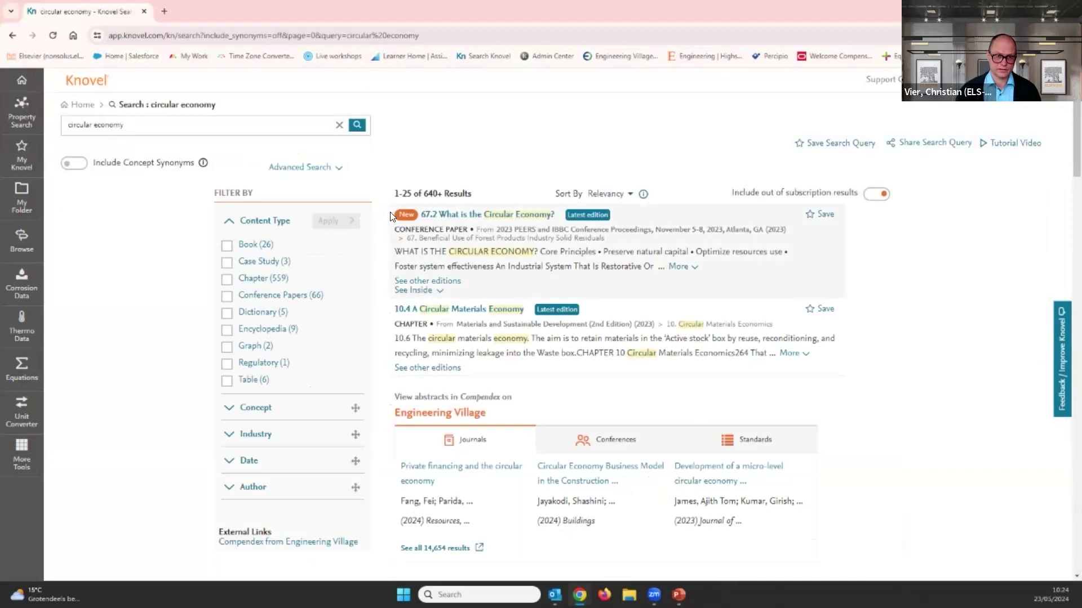
{"action": "left_click", "coordinate": [227, 280]}
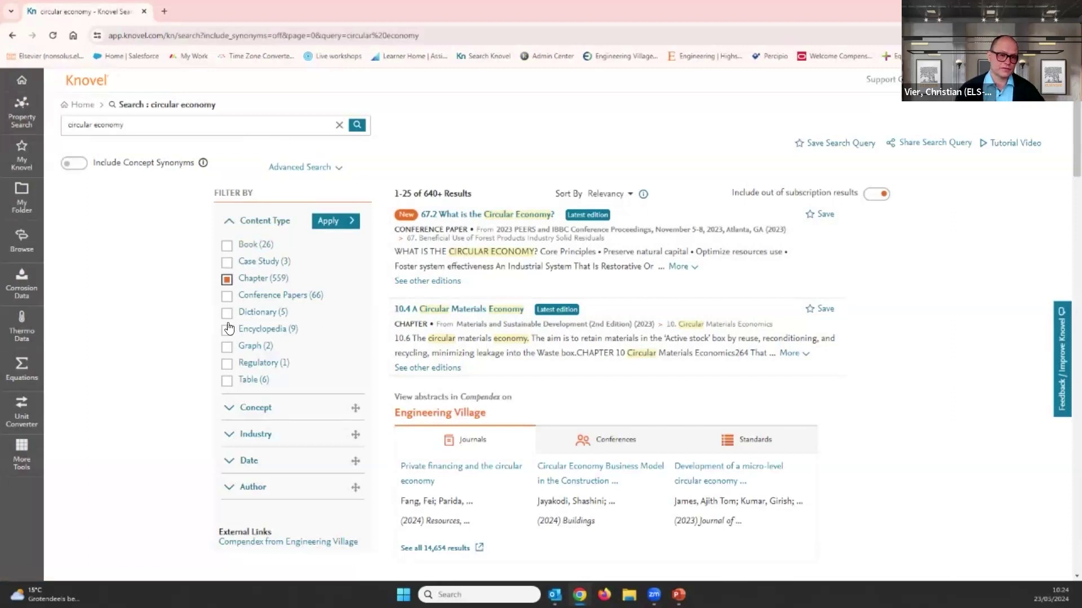
{"action": "left_click", "coordinate": [329, 225]}
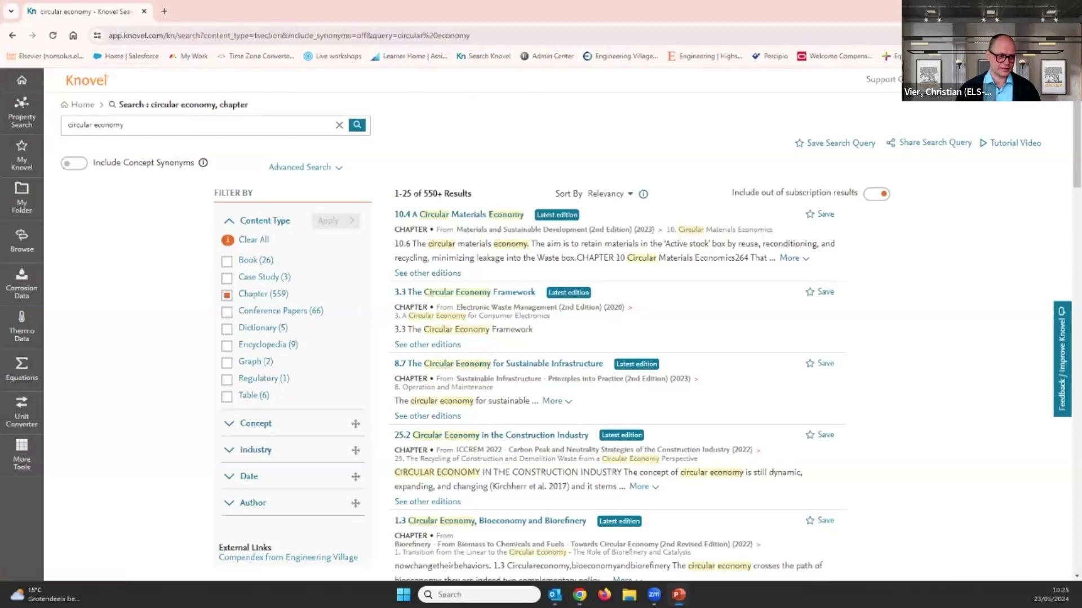
Open Knovel's Material Property Search and search for the substance "c3f8".
{"action": "left_click", "coordinate": [20, 109]}
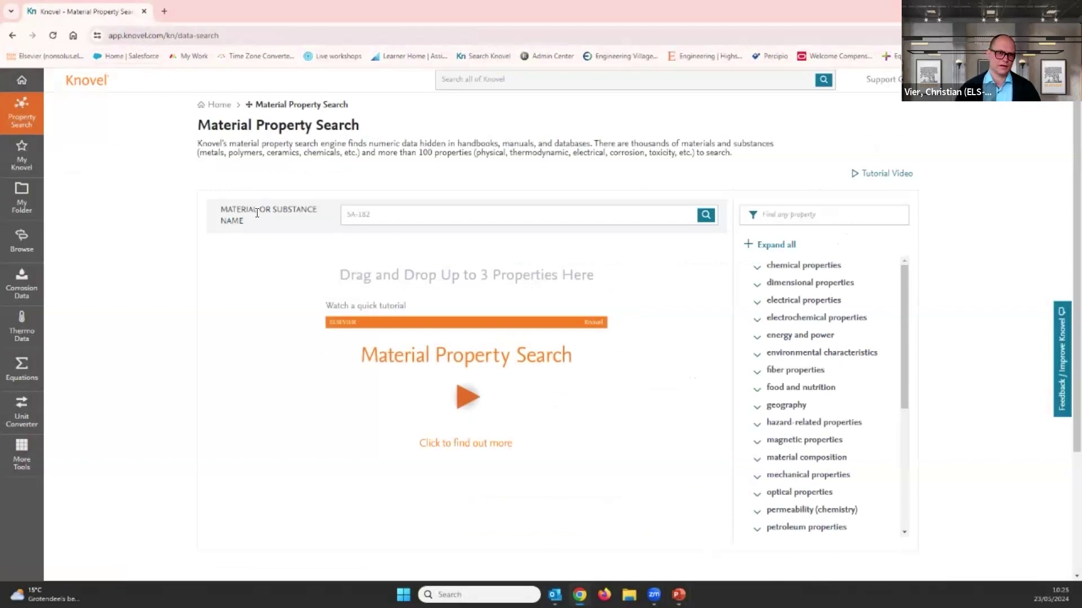
{"action": "left_click_drag", "start_coordinate": [219, 209], "coordinate": [304, 222]}
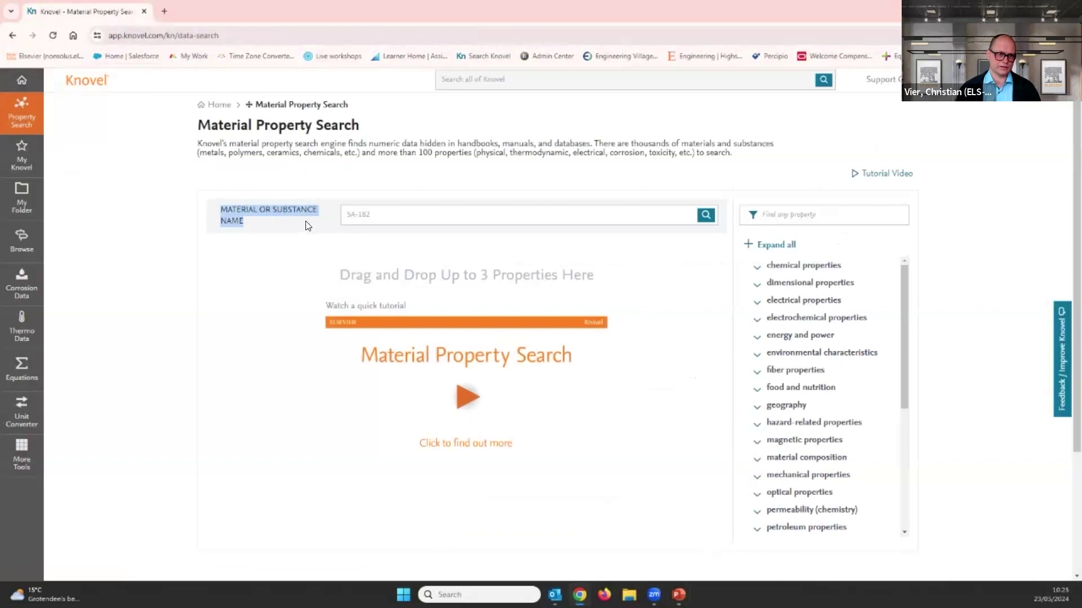
{"action": "left_click", "coordinate": [375, 218]}
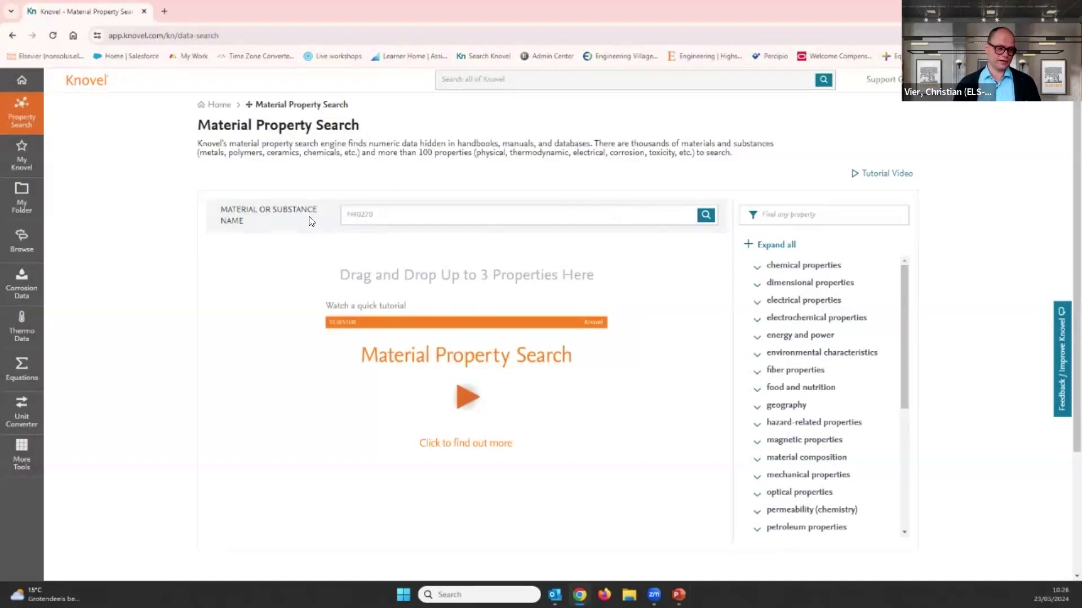
{"action": "left_click", "coordinate": [393, 213]}
{"action": "type", "text": "c3h8"}
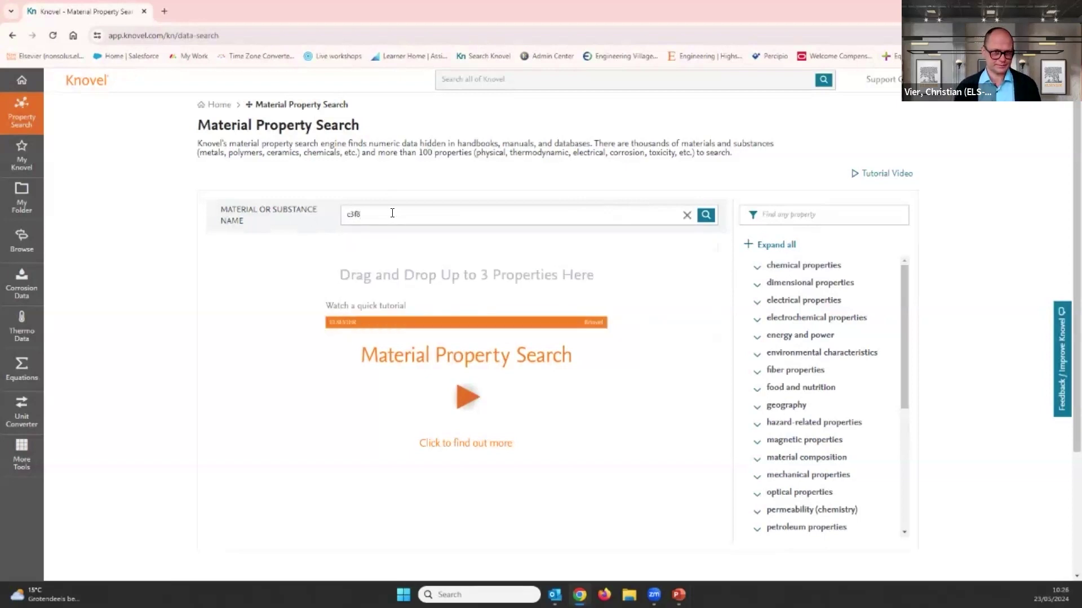
{"action": "key", "text": "Return"}
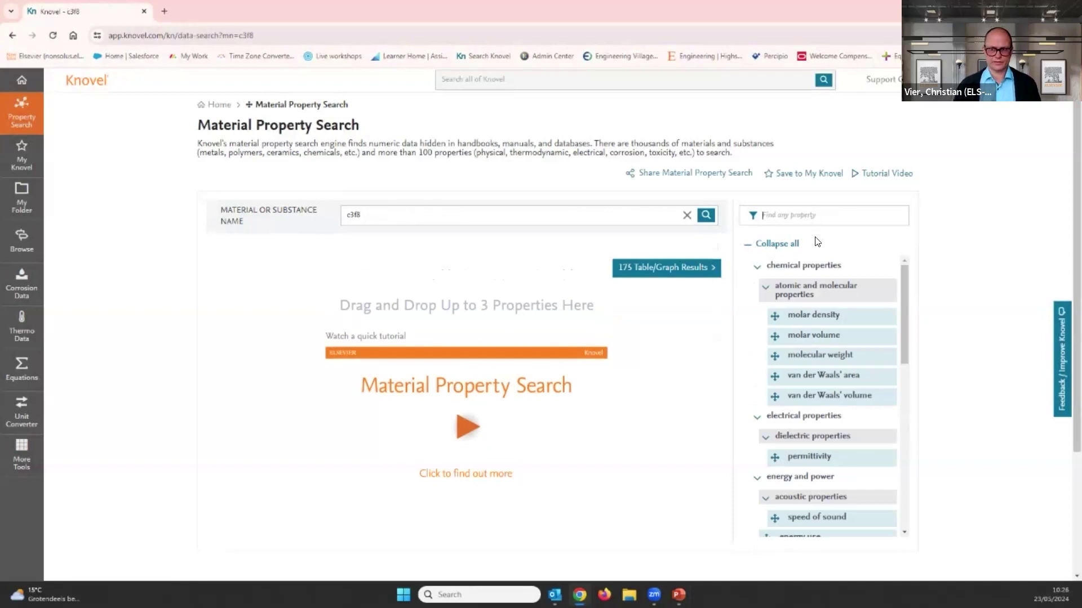
Filter the property list by "vapor" and add vapor pressure as a search criterion for c3f8.
{"action": "scroll", "coordinate": [823, 372], "scroll_direction": "down", "scroll_amount": 4}
{"action": "scroll", "coordinate": [823, 372], "scroll_direction": "up", "scroll_amount": 4}
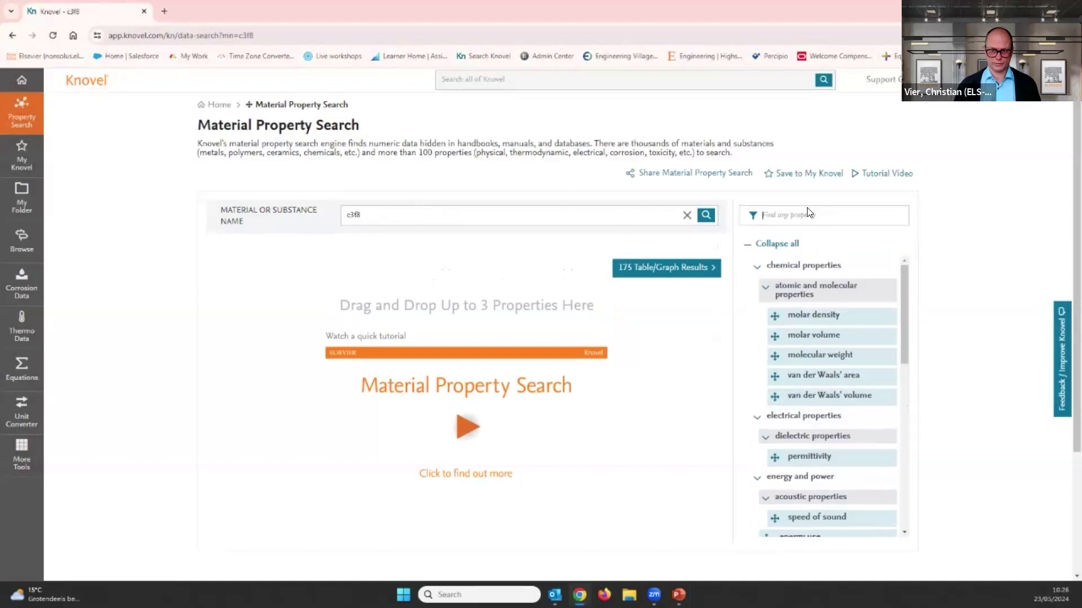
{"action": "left_click", "coordinate": [807, 214]}
{"action": "type", "text": "vapor"}
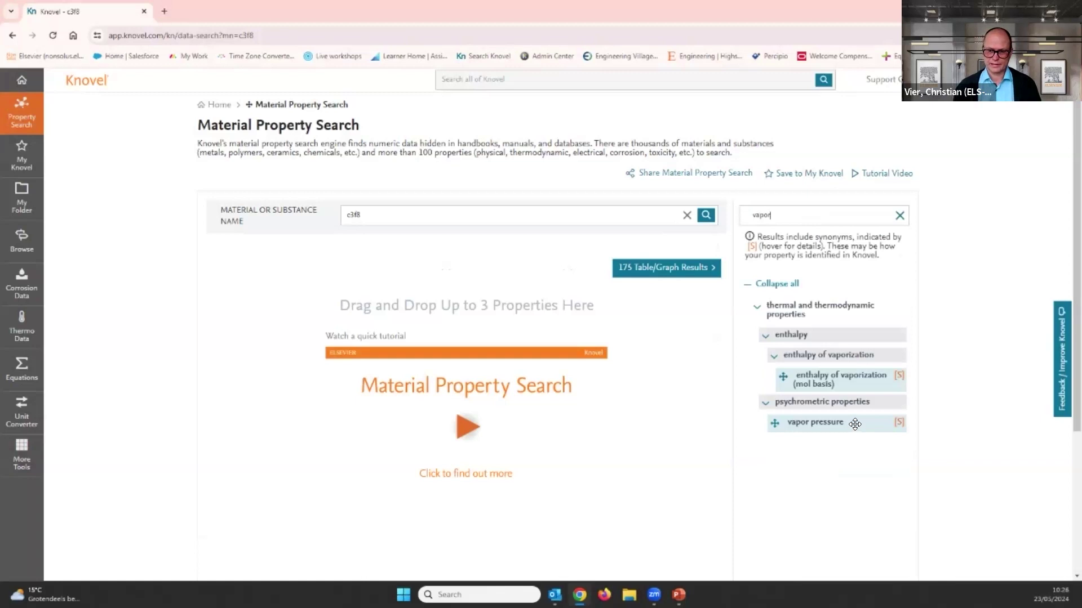
{"action": "left_click_drag", "start_coordinate": [855, 424], "coordinate": [486, 348]}
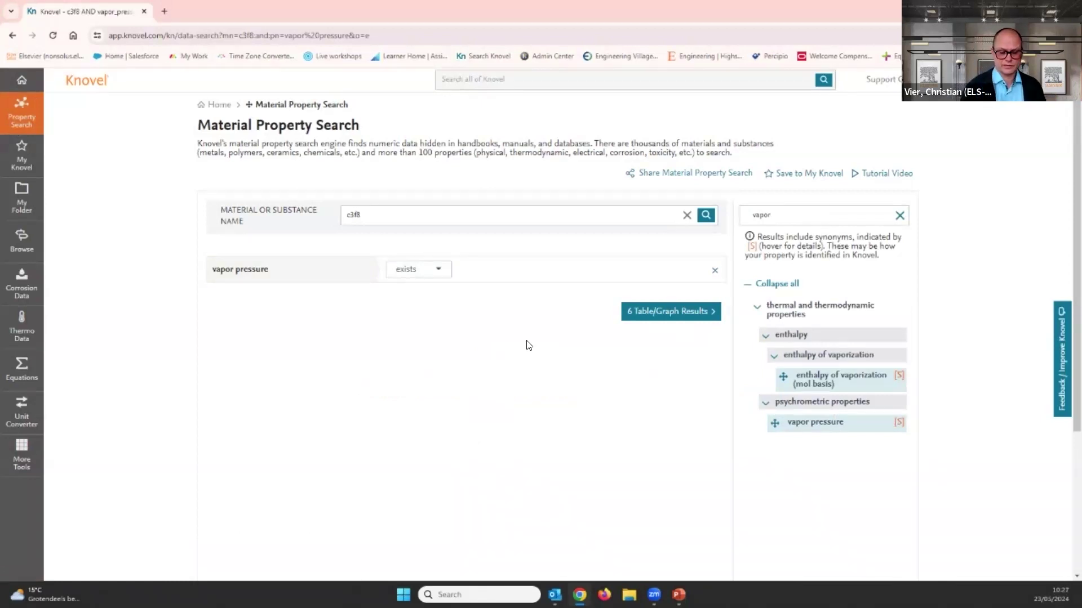
View the matching table and graph results, then open the octafluoropropane equation plotter from Table 12, Vapor Pressure - Organic Compounds.
{"action": "left_click", "coordinate": [662, 315]}
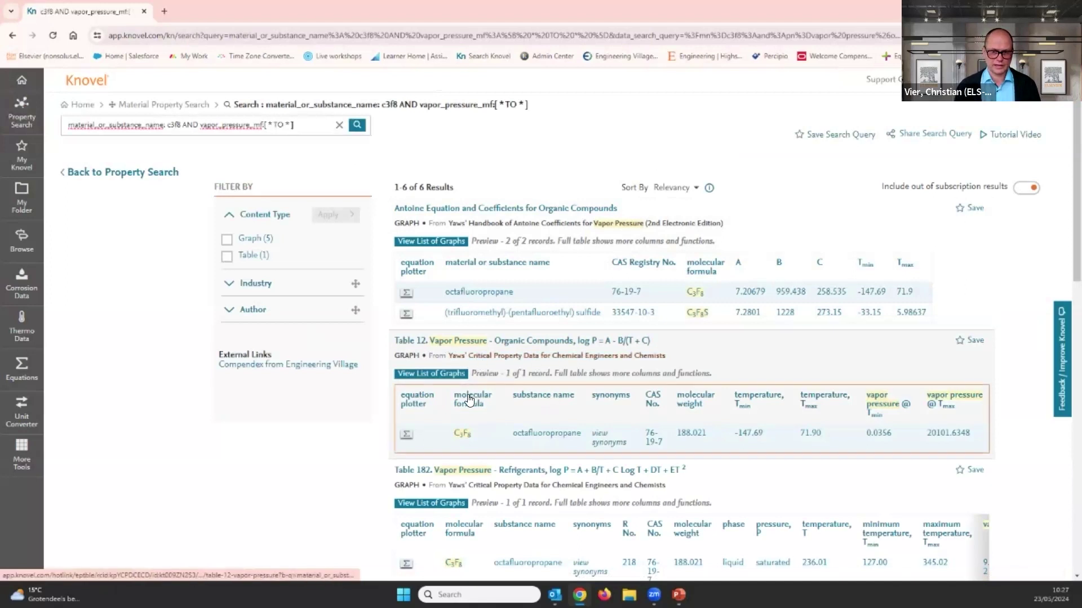
{"action": "left_click", "coordinate": [435, 374]}
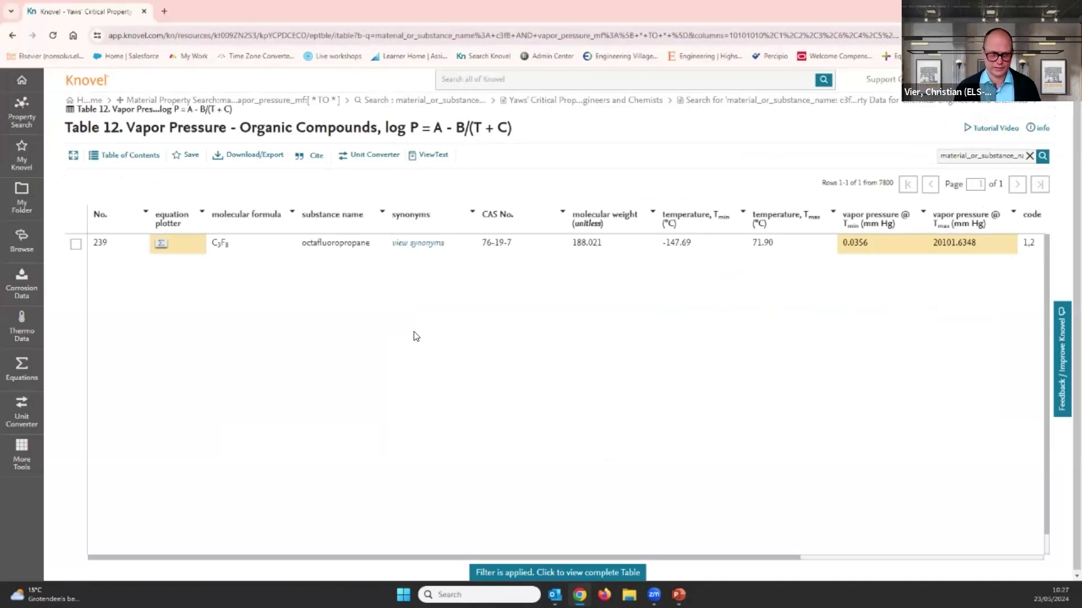
{"action": "left_click", "coordinate": [249, 244]}
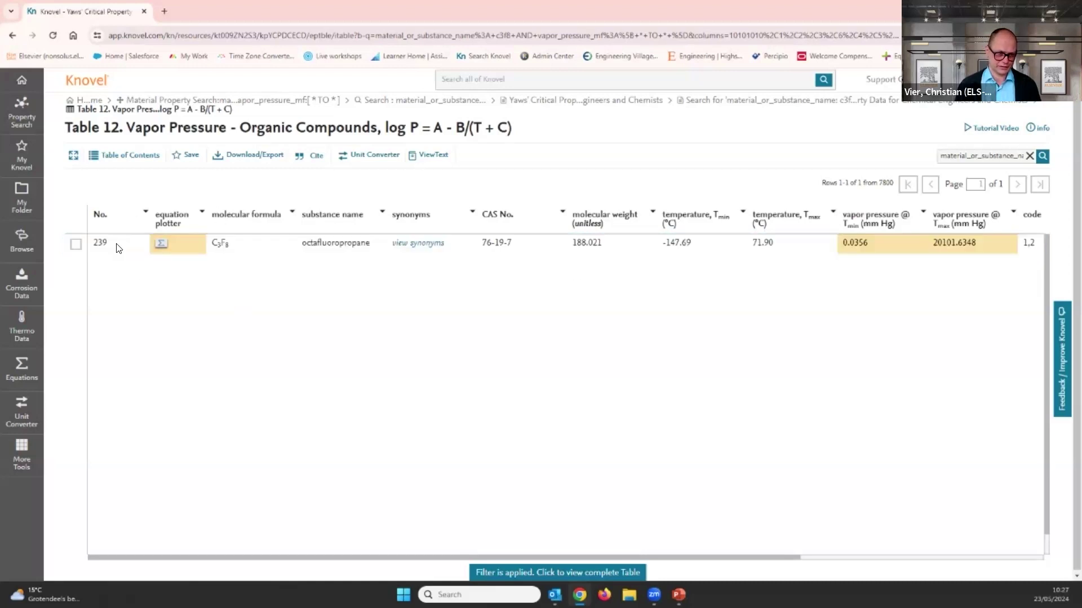
{"action": "left_click", "coordinate": [162, 244]}
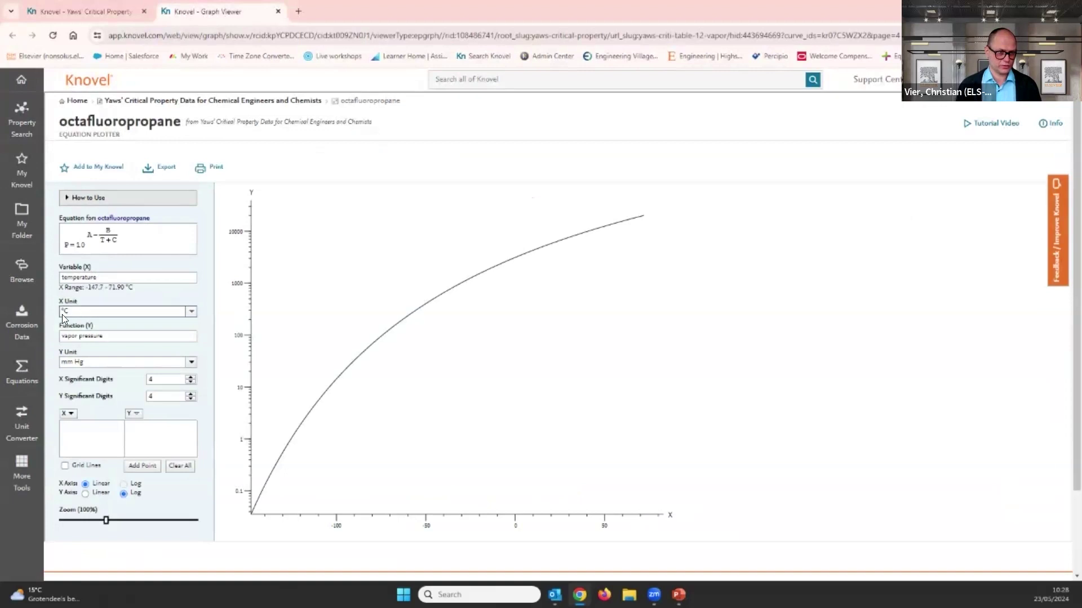
Set the plotter's X unit to °F and its Y unit to psi(a).
{"action": "left_click", "coordinate": [193, 311]}
{"action": "left_click", "coordinate": [139, 333]}
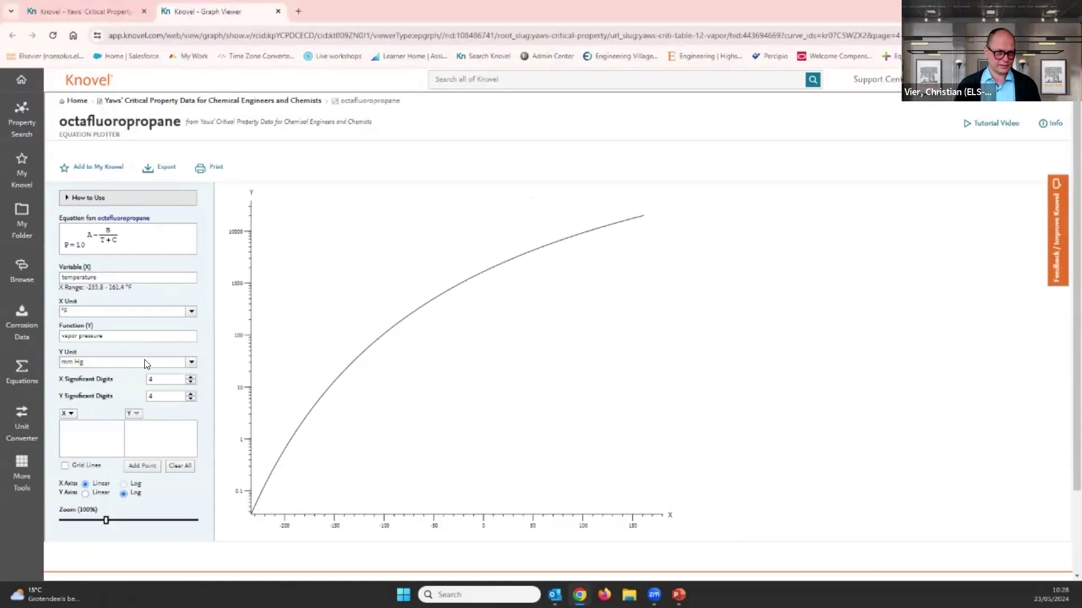
{"action": "left_click", "coordinate": [190, 362]}
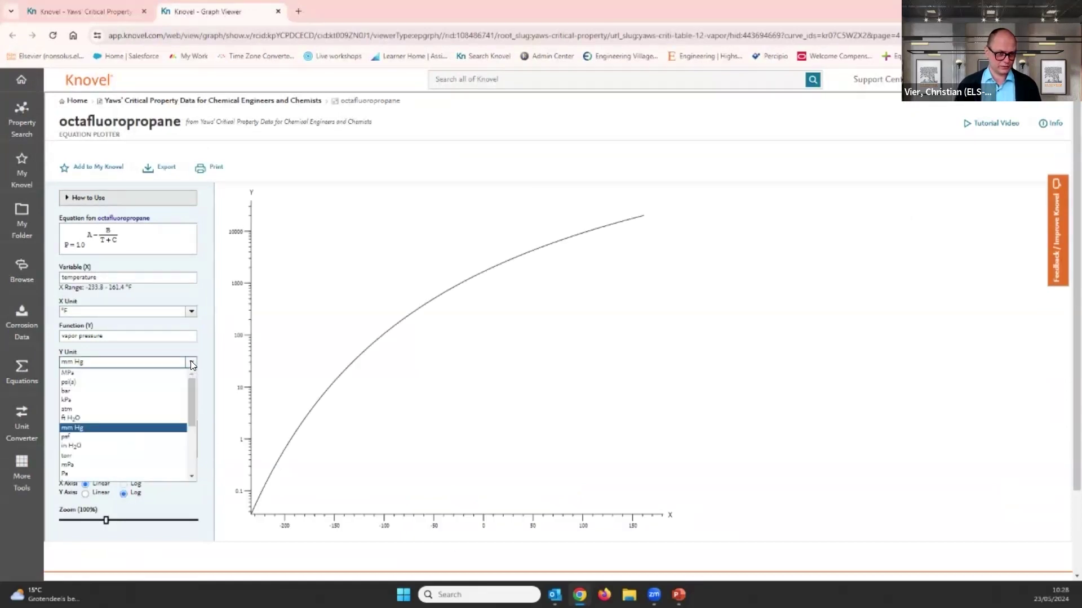
{"action": "left_click", "coordinate": [92, 383]}
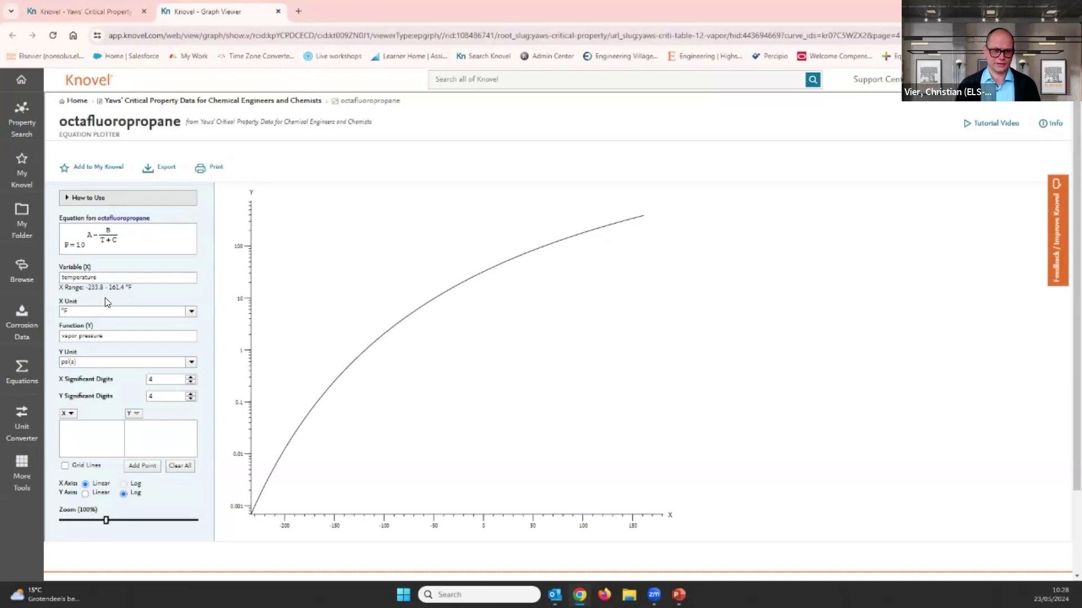
Mark three points near the upper end of the vapor pressure curve, and clear them all.
{"action": "mouse_move", "coordinate": [345, 378]}
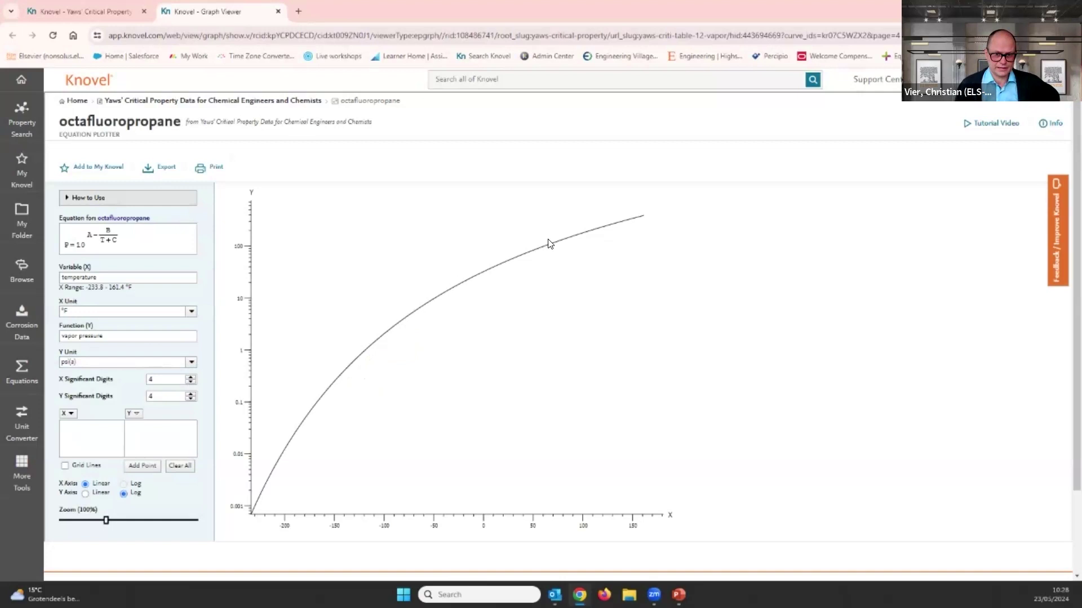
{"action": "mouse_move", "coordinate": [609, 229]}
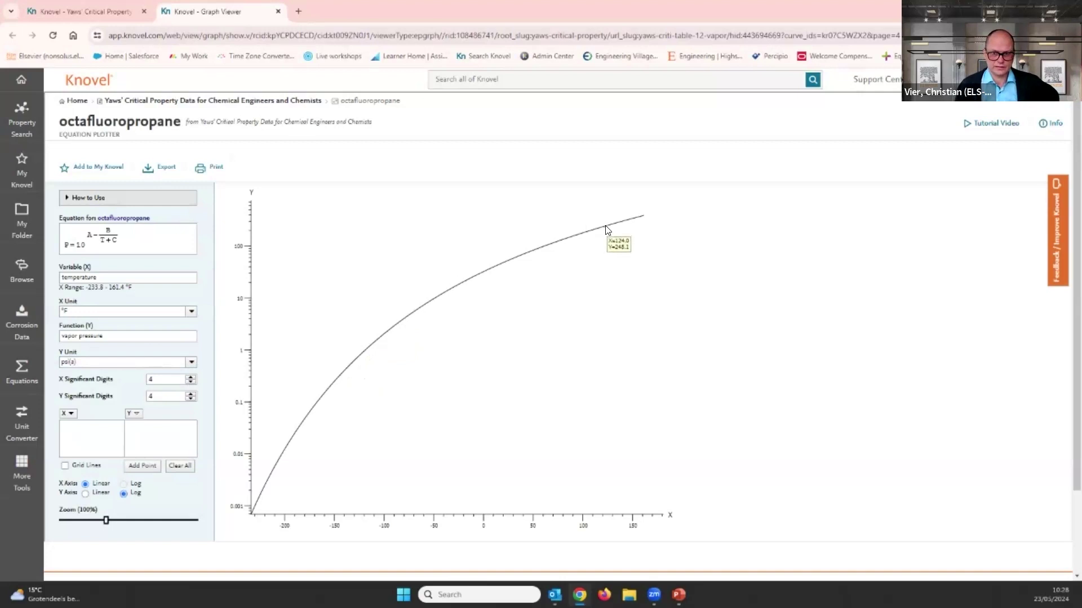
{"action": "left_click", "coordinate": [604, 230]}
{"action": "left_click", "coordinate": [599, 229]}
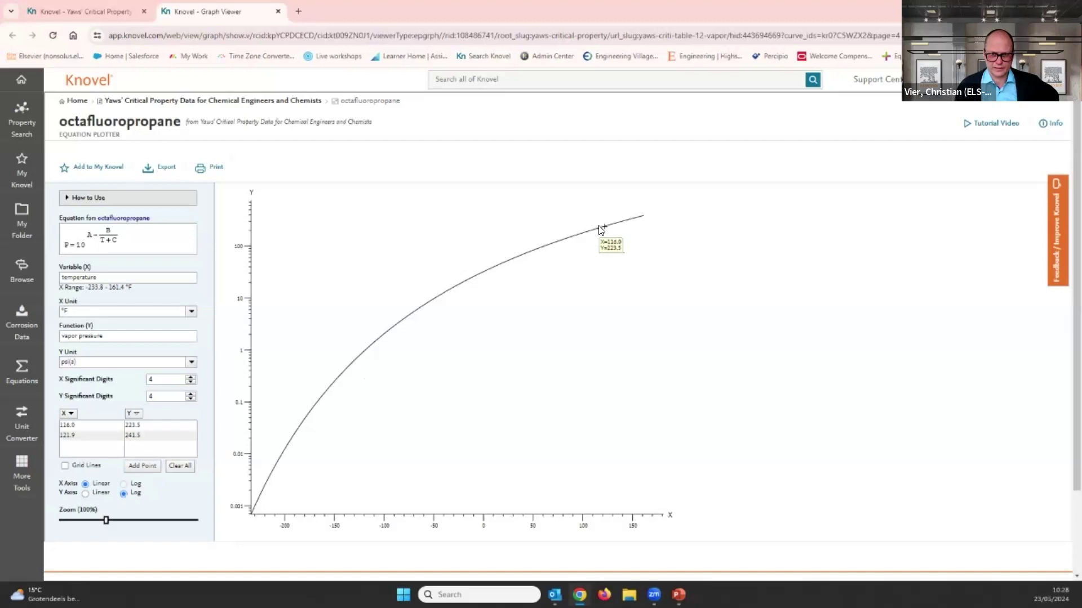
{"action": "left_click", "coordinate": [592, 231]}
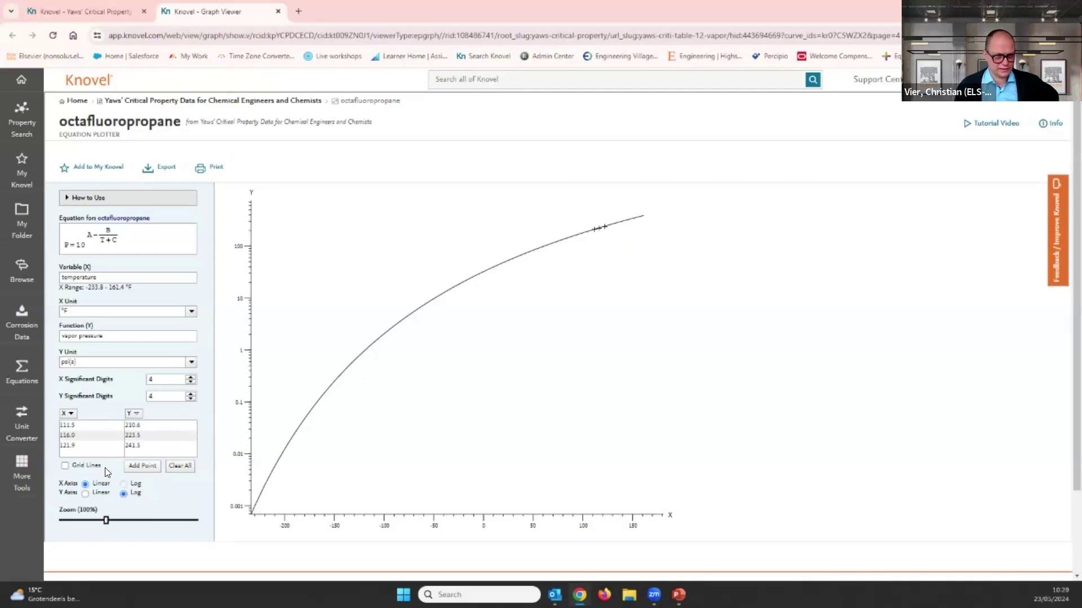
{"action": "mouse_move", "coordinate": [404, 321]}
{"action": "left_click", "coordinate": [181, 466]}
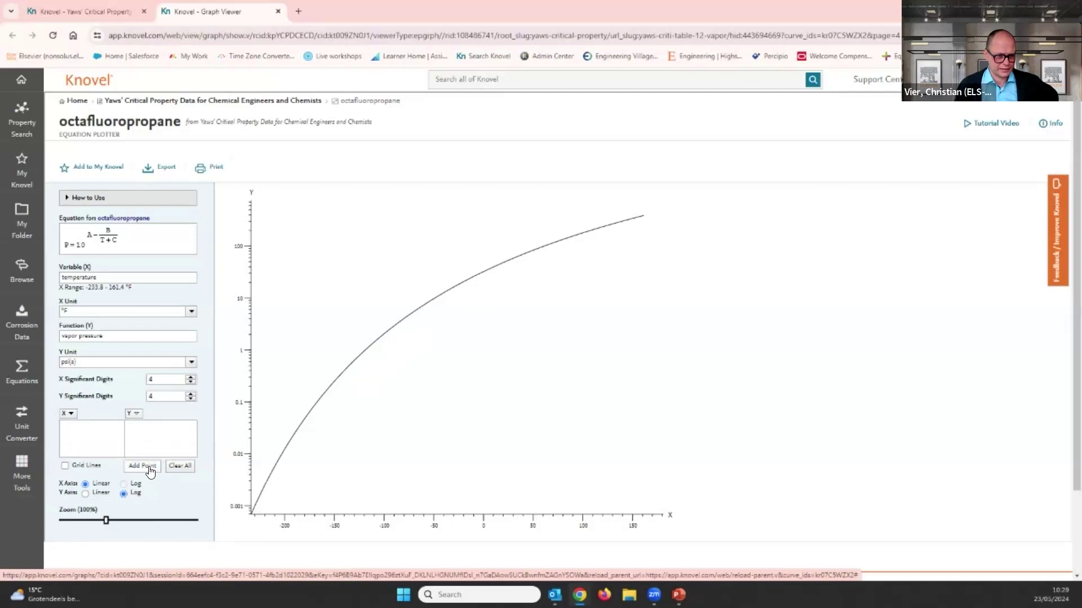
Add a point to the vapor pressure curve at a temperature of 120 °F.
{"action": "left_click", "coordinate": [151, 471]}
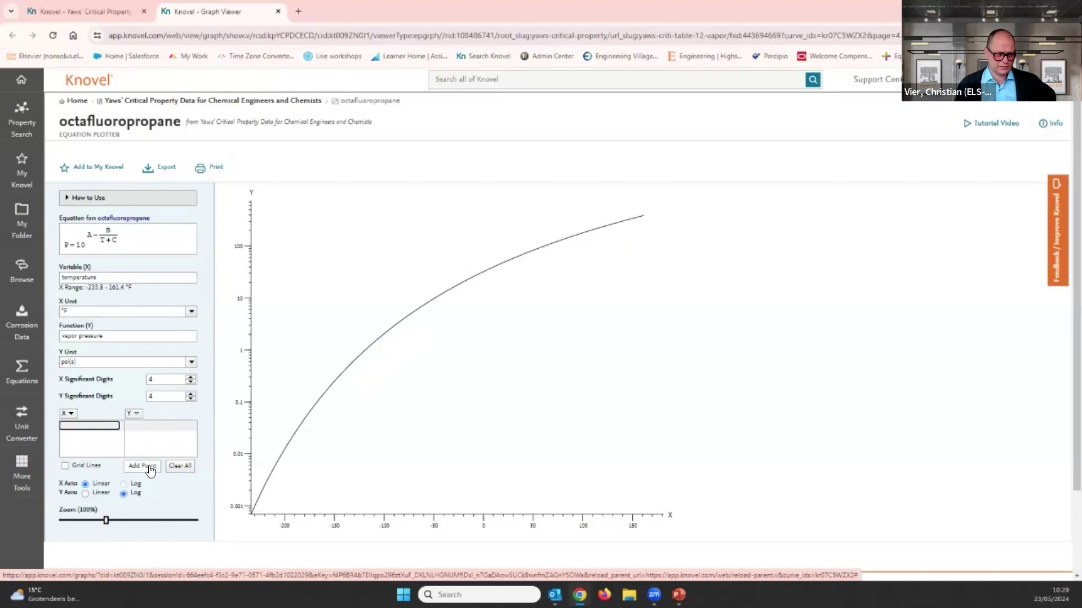
{"action": "type", "text": "120"}
{"action": "key", "text": "Return"}
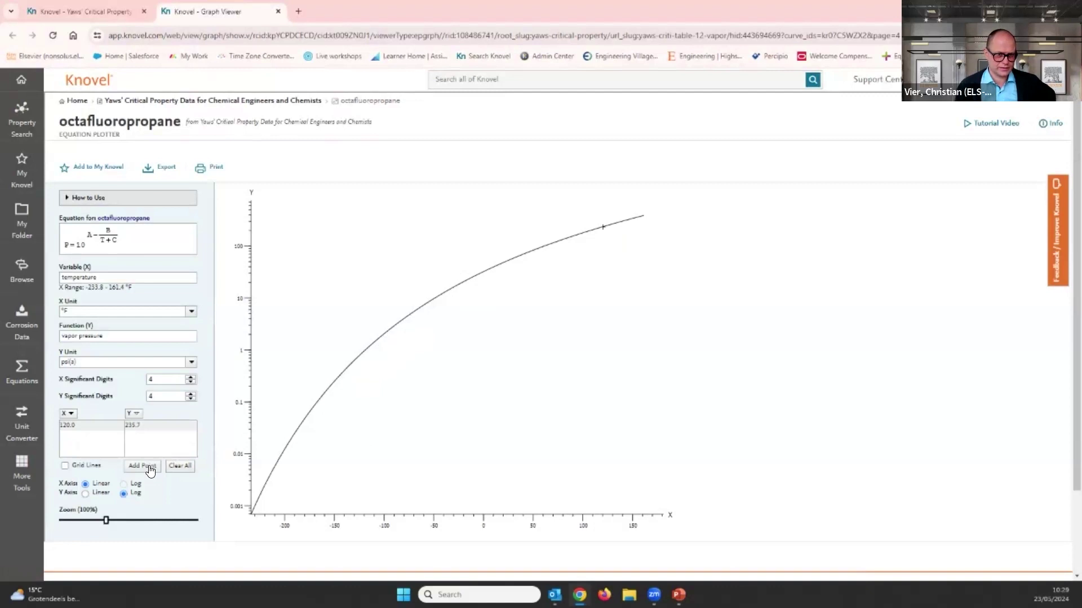
{"action": "mouse_move", "coordinate": [603, 230]}
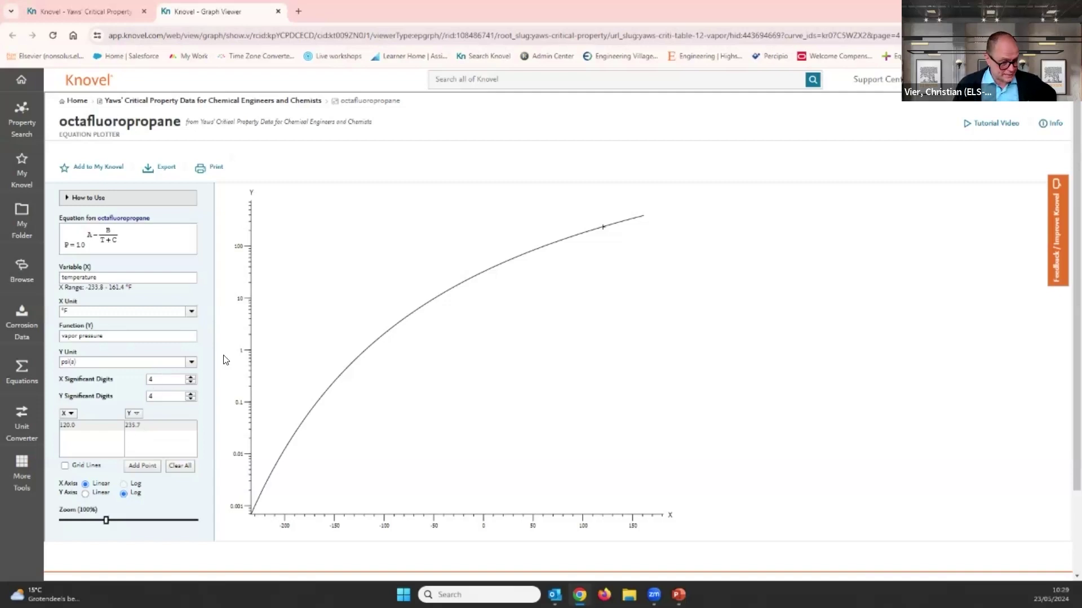
Copy the web address of the octafluoropropane equation plotter page.
{"action": "left_click", "coordinate": [279, 36]}
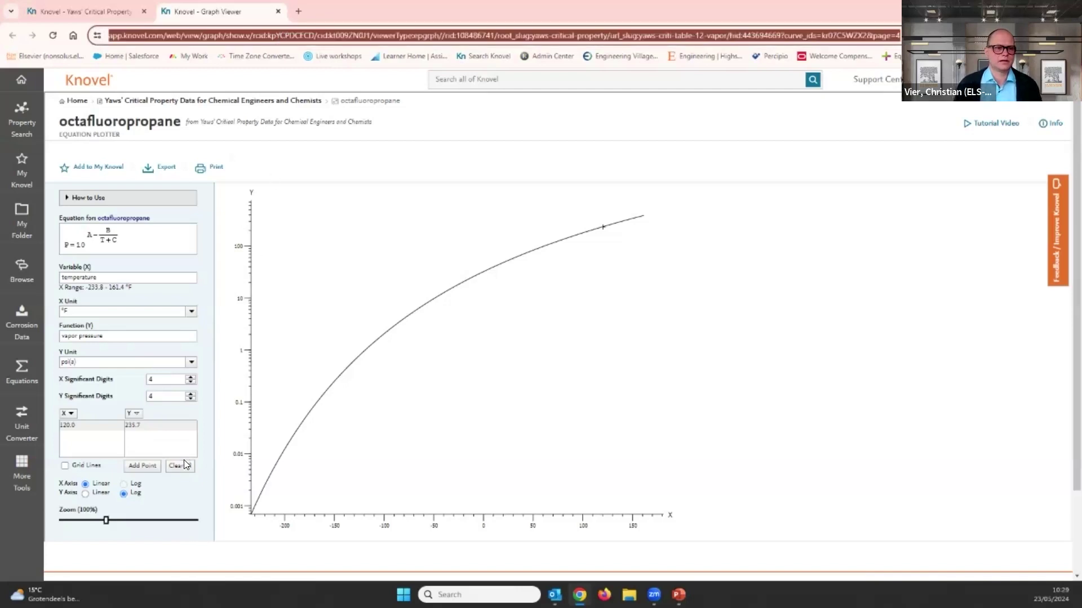
{"action": "right_click", "coordinate": [316, 35]}
{"action": "left_click", "coordinate": [347, 136]}
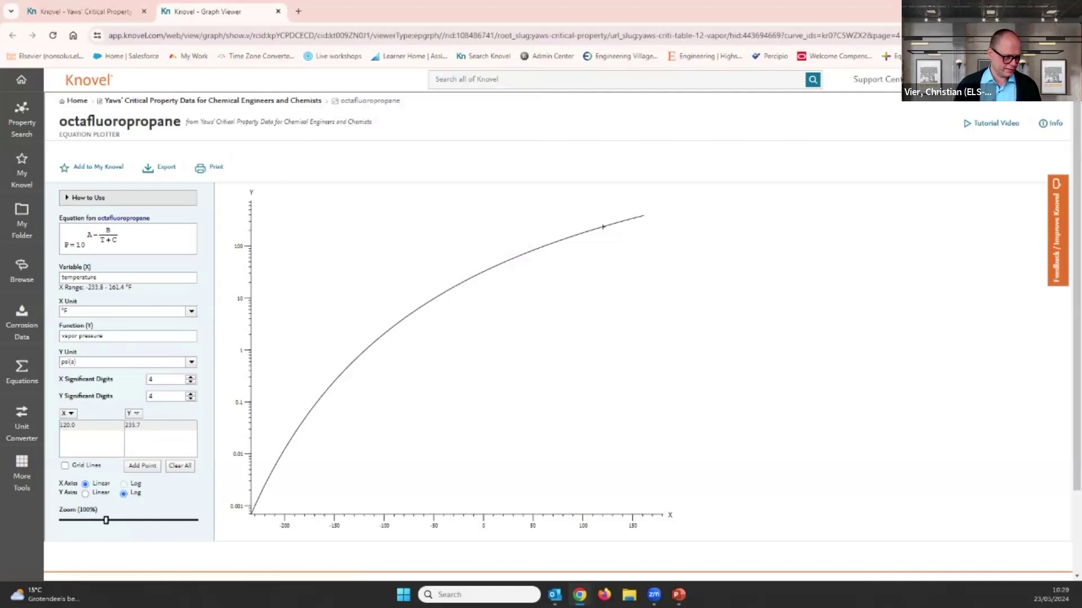
Switch to the PowerPoint slideshow, present the Property Search exercise slide with its countdown, and advance to the "Time's Up!" slide.
{"action": "key", "text": "alt+Tab"}
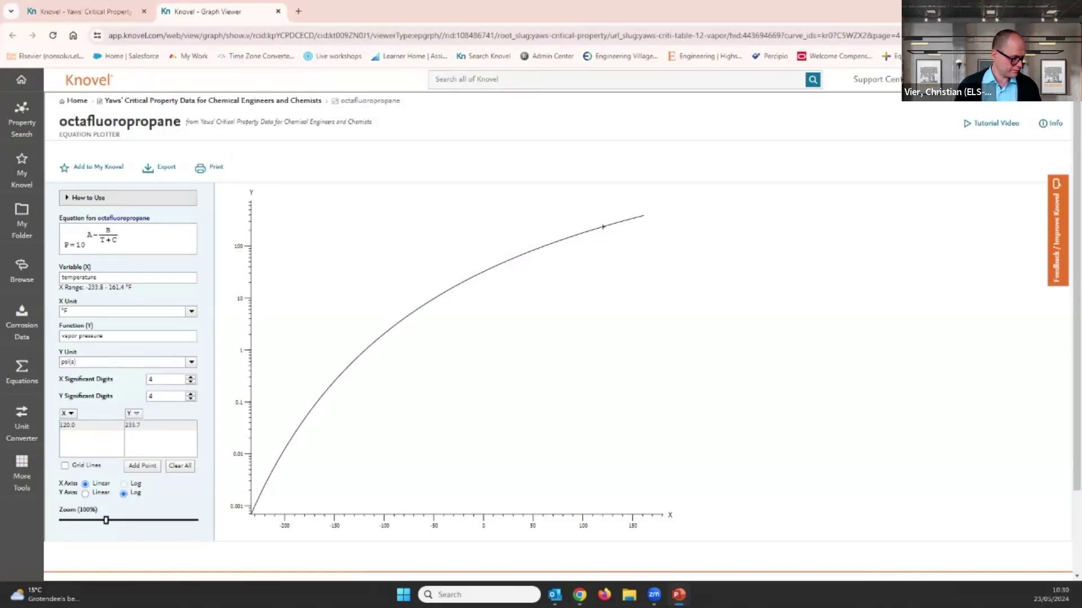
{"action": "key", "text": "alt+Tab"}
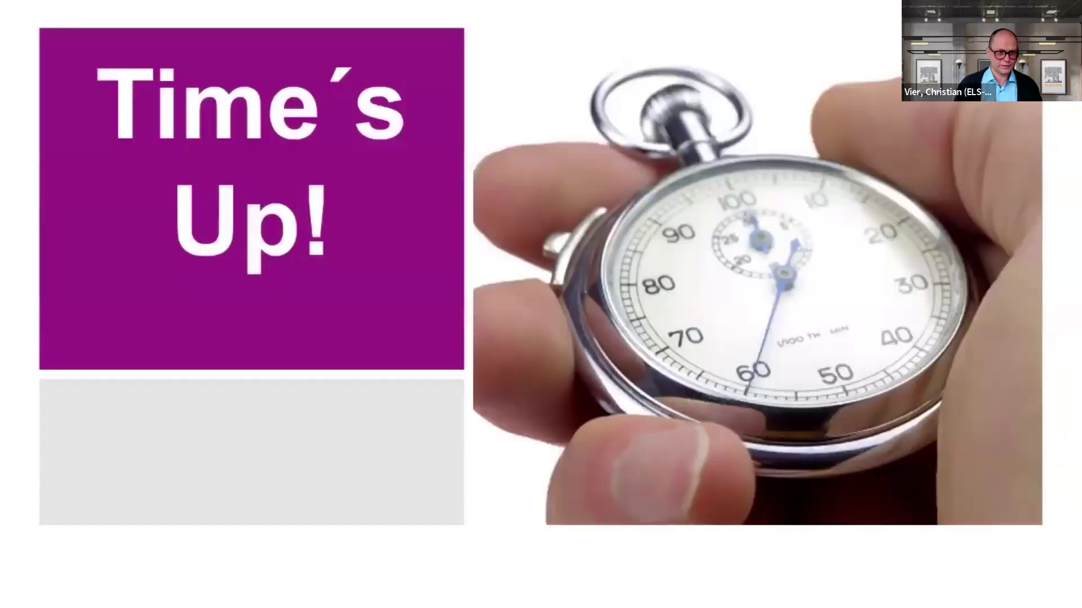
{"action": "key", "text": "Left"}
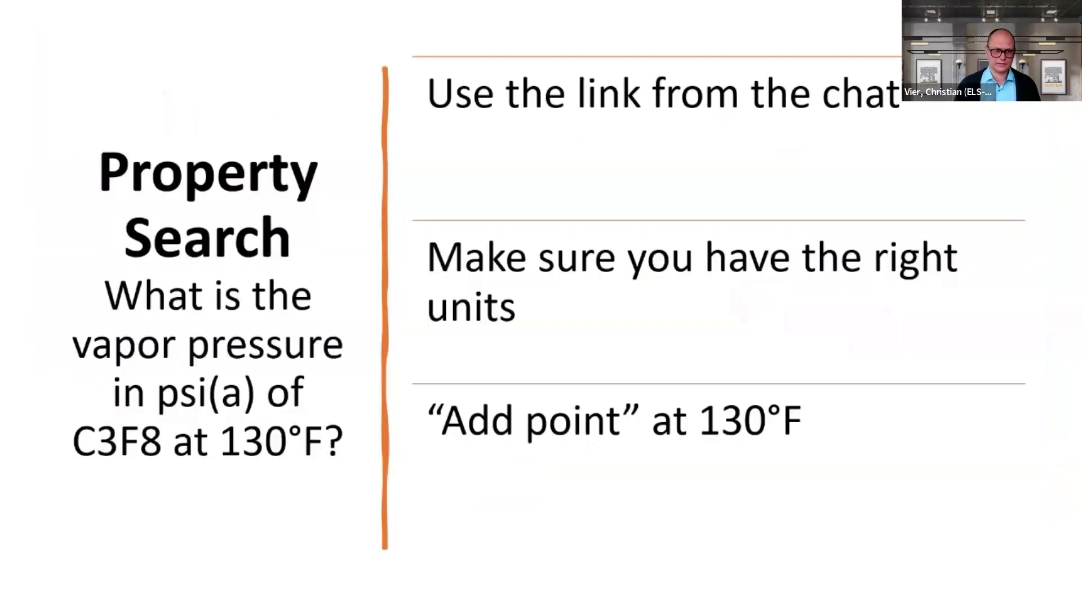
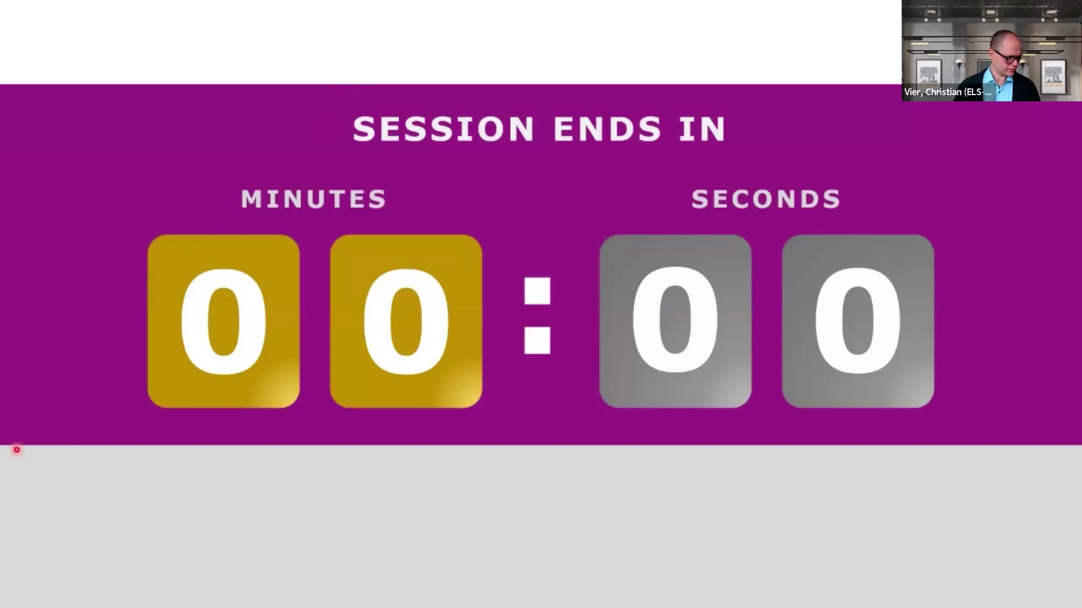
{"action": "key", "text": "Right"}
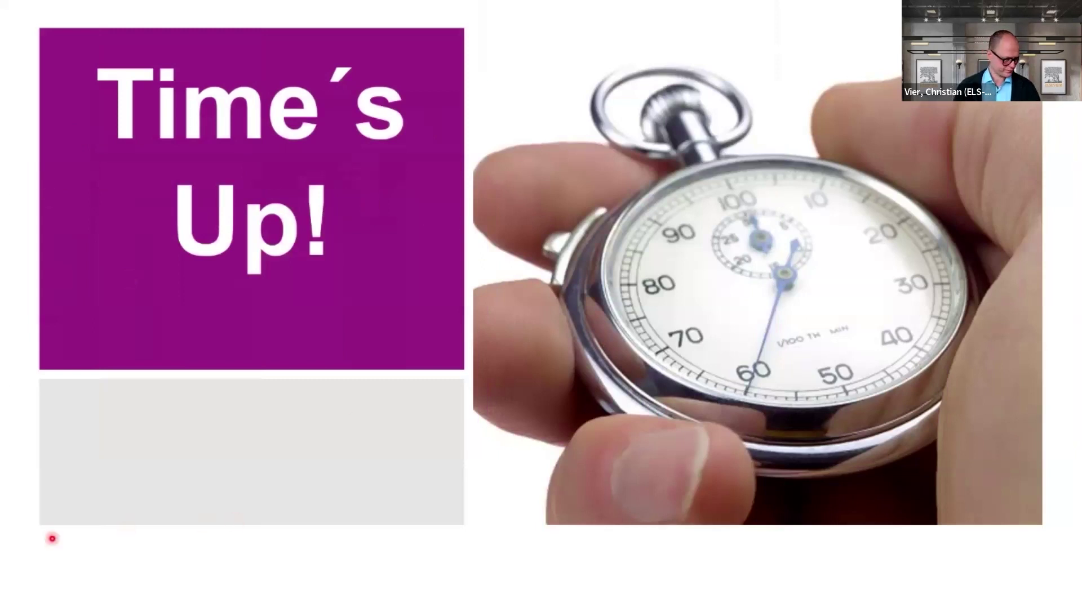
Switch back to Knovel in Chrome and clear all marked points from the octafluoropropane vapor pressure curve.
{"action": "key", "text": "alt+Tab"}
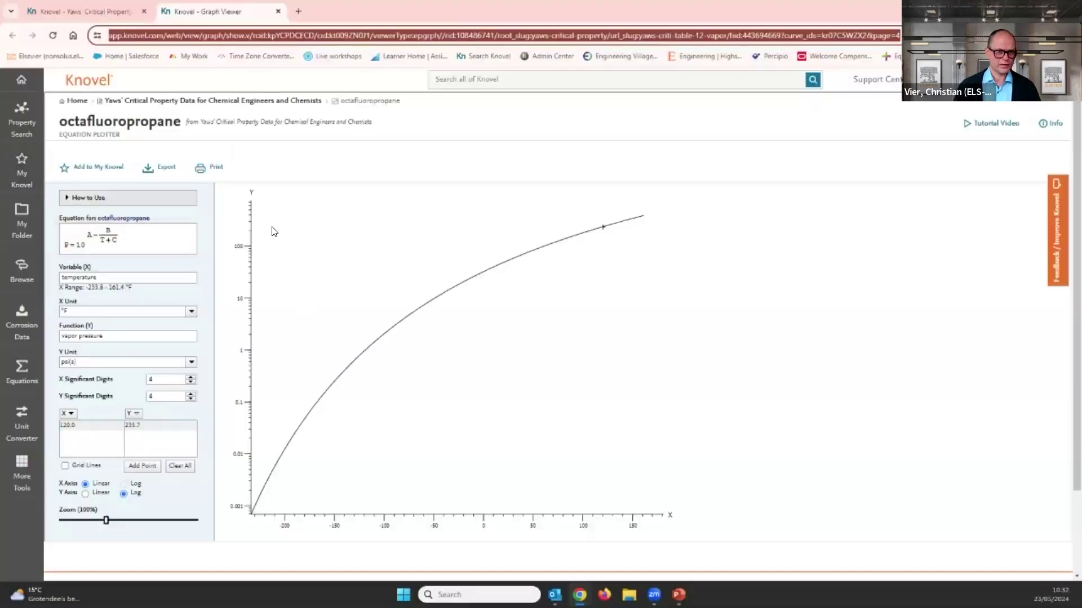
{"action": "scroll", "coordinate": [270, 230], "scroll_direction": "down", "scroll_amount": 2}
{"action": "scroll", "coordinate": [371, 144], "scroll_direction": "up", "scroll_amount": 1}
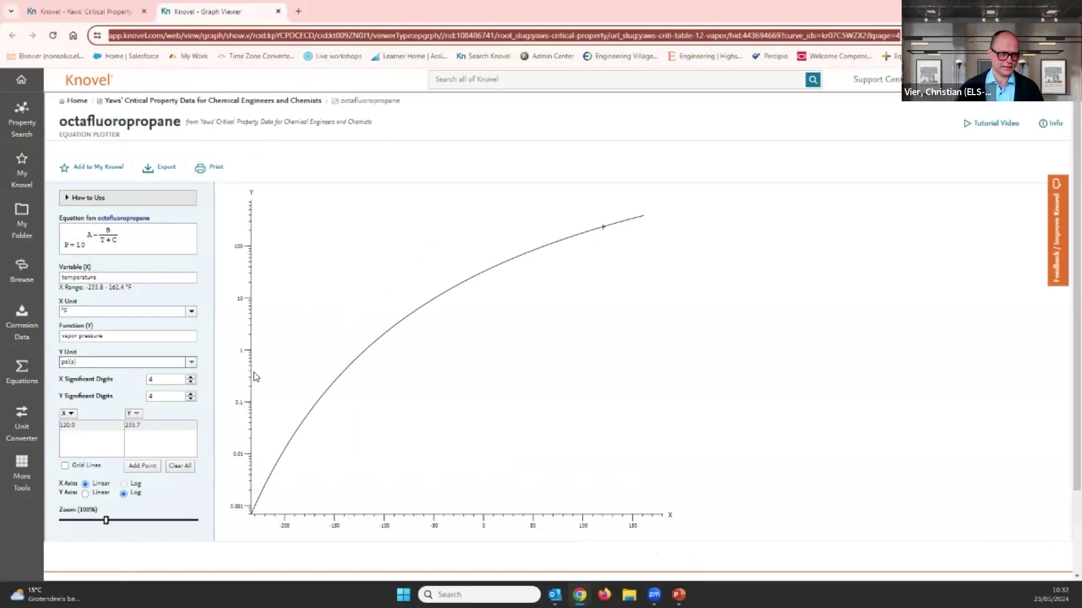
{"action": "left_click", "coordinate": [181, 473]}
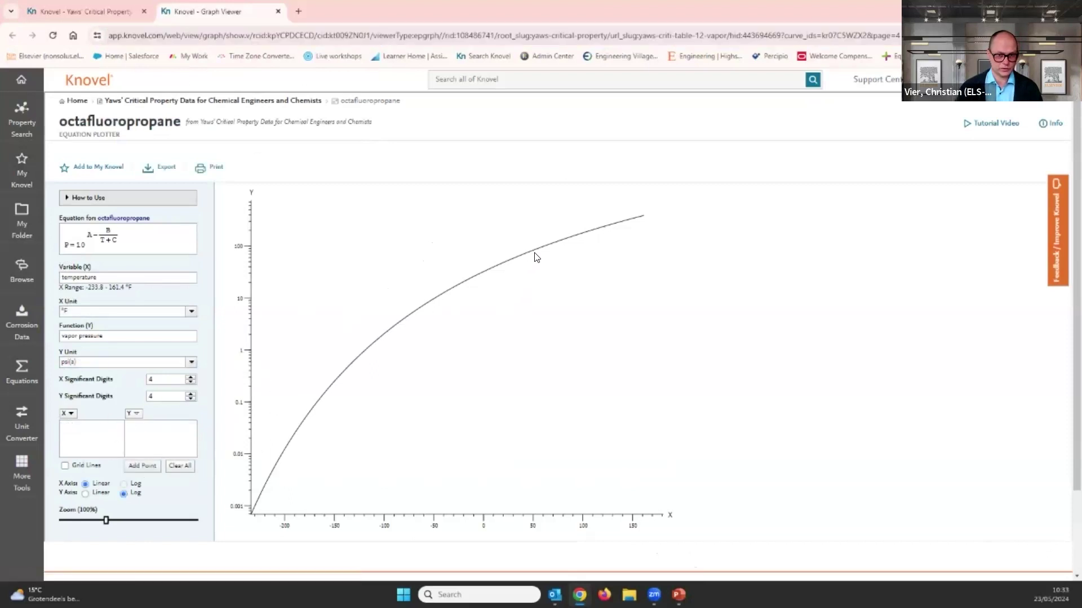
Add a point to the vapor pressure curve at a temperature of 130 °F.
{"action": "mouse_move", "coordinate": [556, 243]}
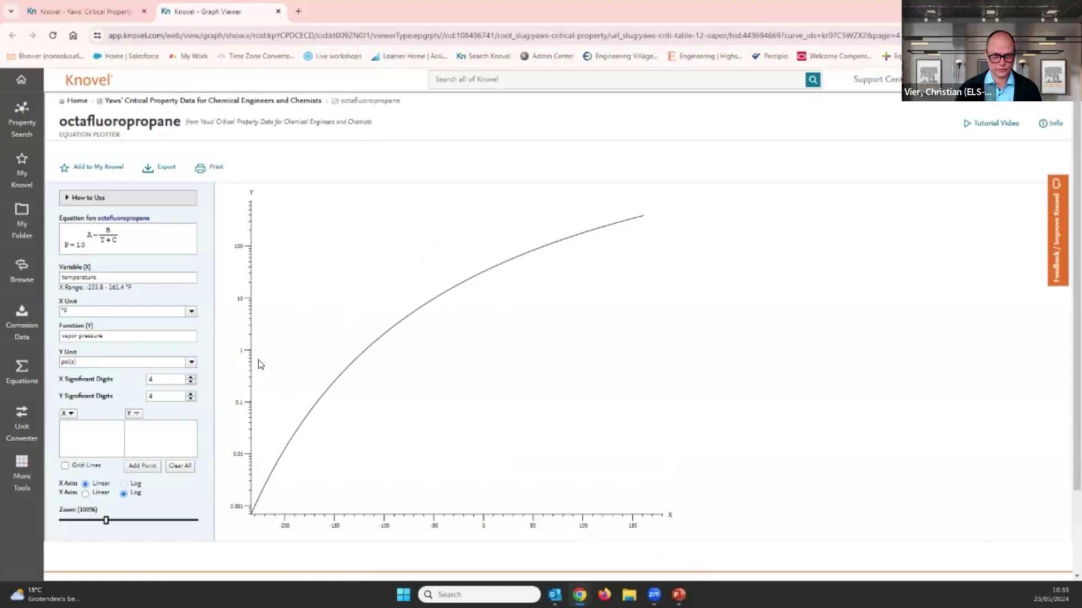
{"action": "left_click", "coordinate": [143, 466]}
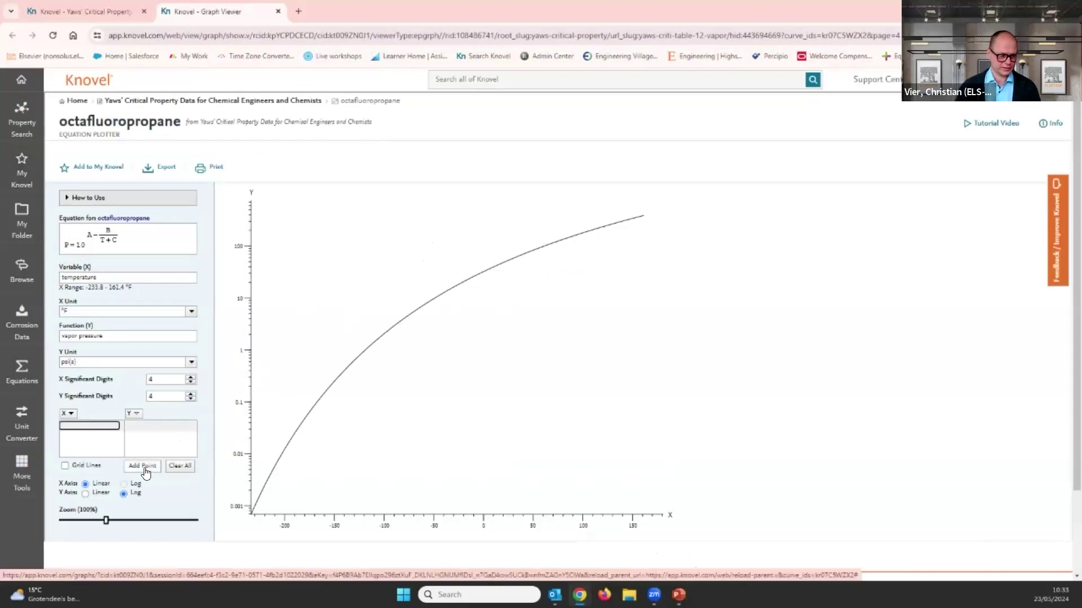
{"action": "type", "text": "13"}
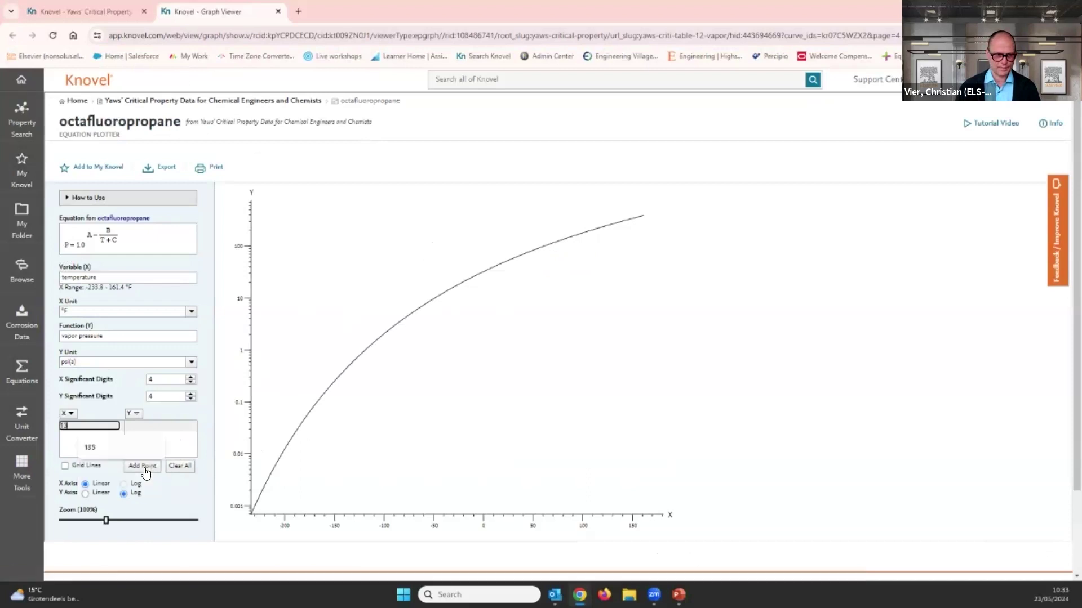
{"action": "type", "text": "0"}
{"action": "key", "text": "Return"}
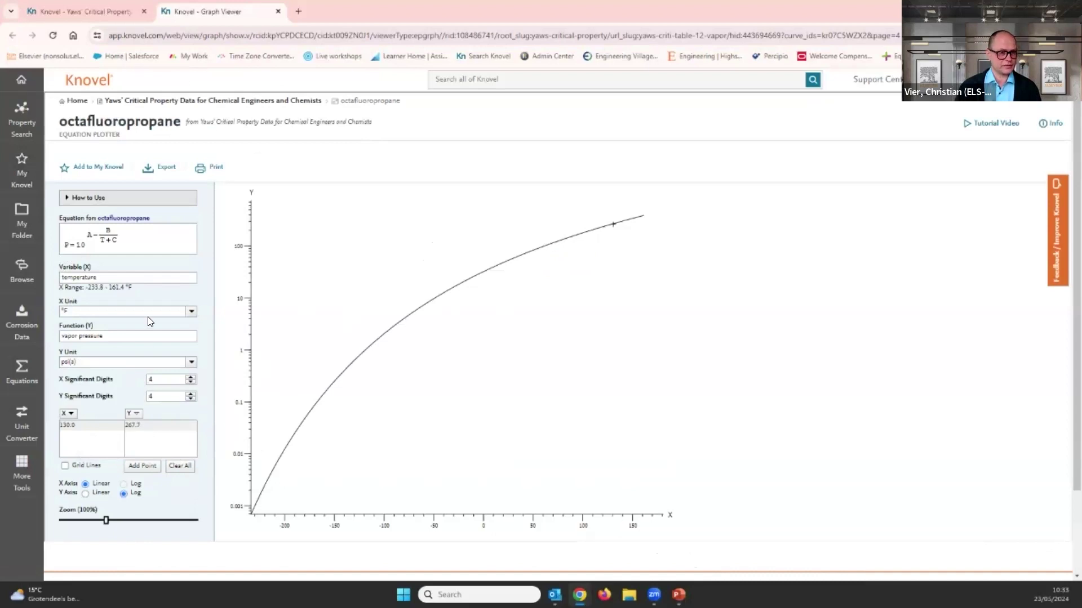
Review the plotter's export file formats without exporting, and read the How to Use instructions before collapsing them.
{"action": "left_click", "coordinate": [161, 168]}
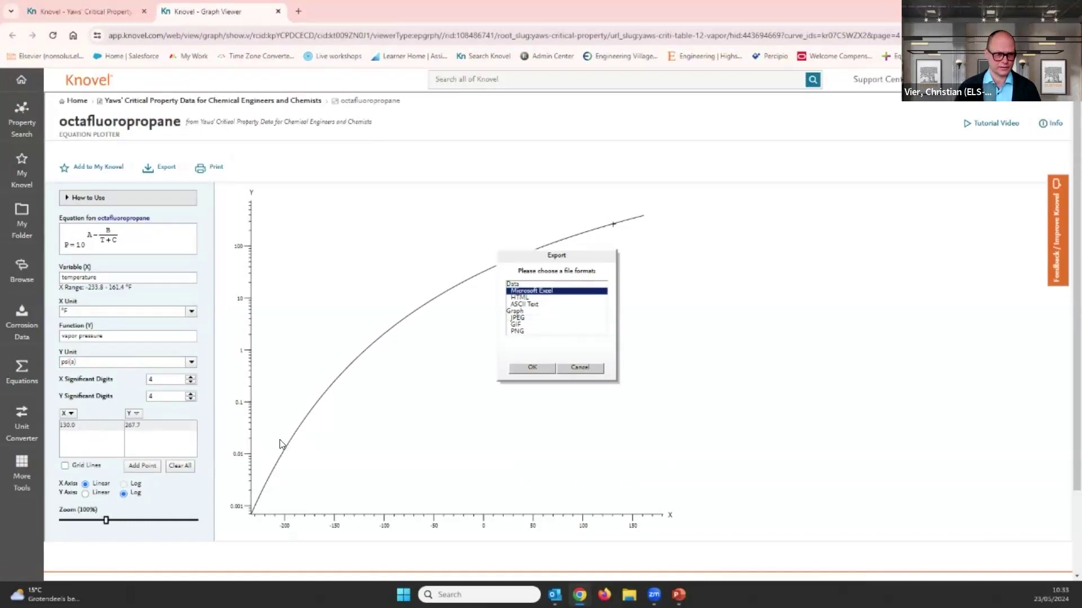
{"action": "left_click", "coordinate": [575, 370]}
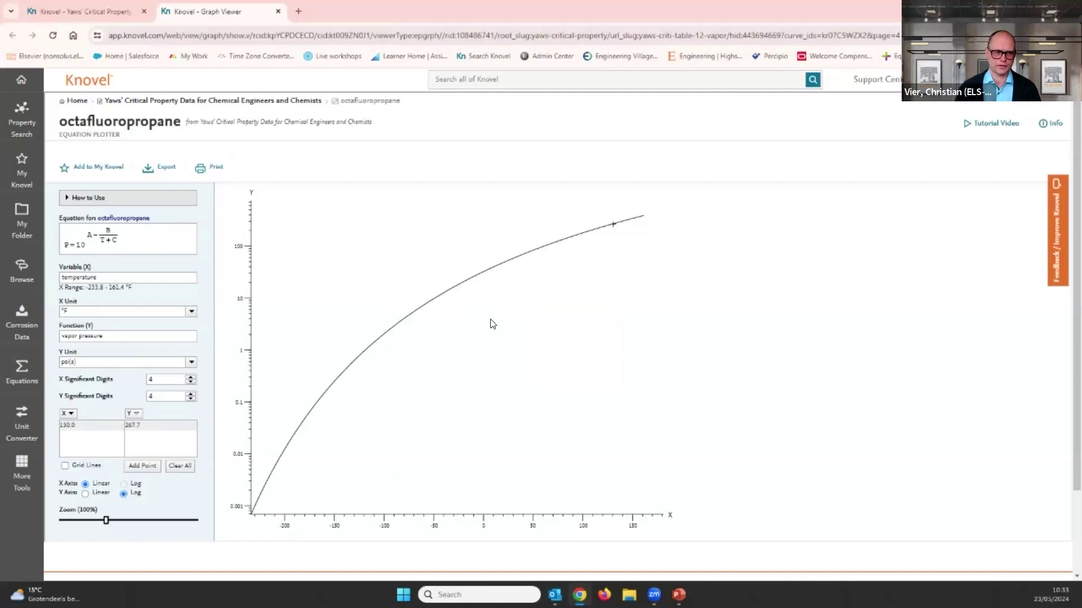
{"action": "left_click", "coordinate": [66, 200]}
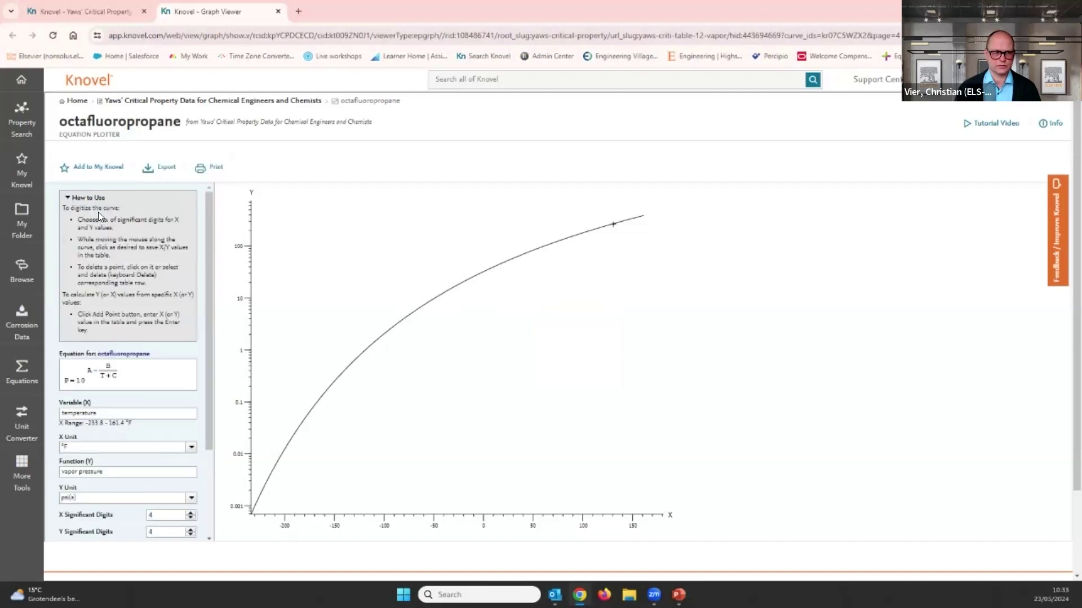
{"action": "left_click", "coordinate": [66, 201]}
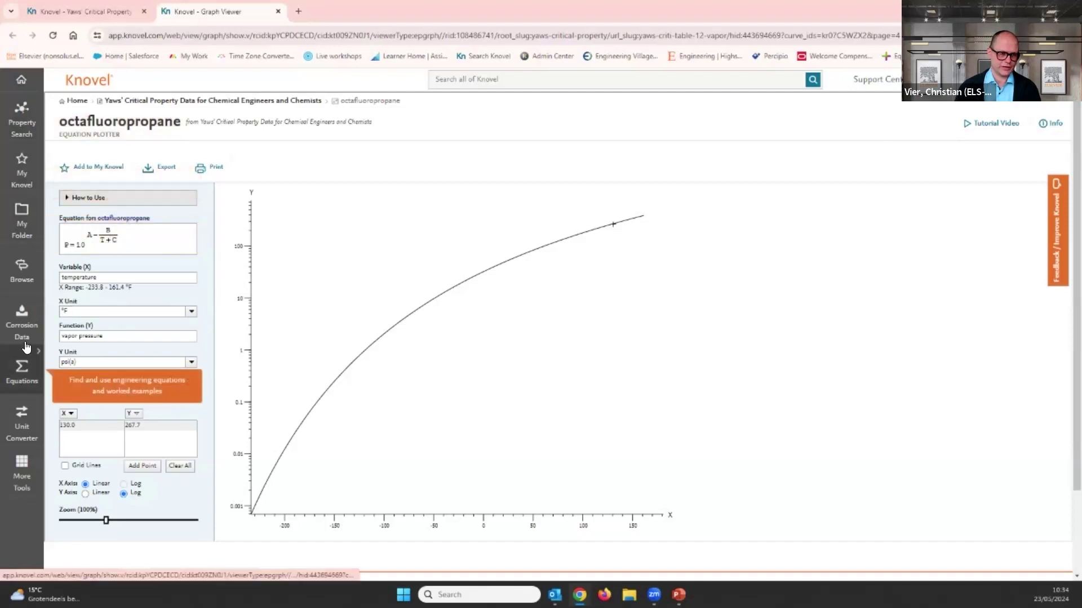
Open the Knovel Interactive Equations home page and show the Chemistry & Chemical Engineering collection.
{"action": "left_click", "coordinate": [19, 371]}
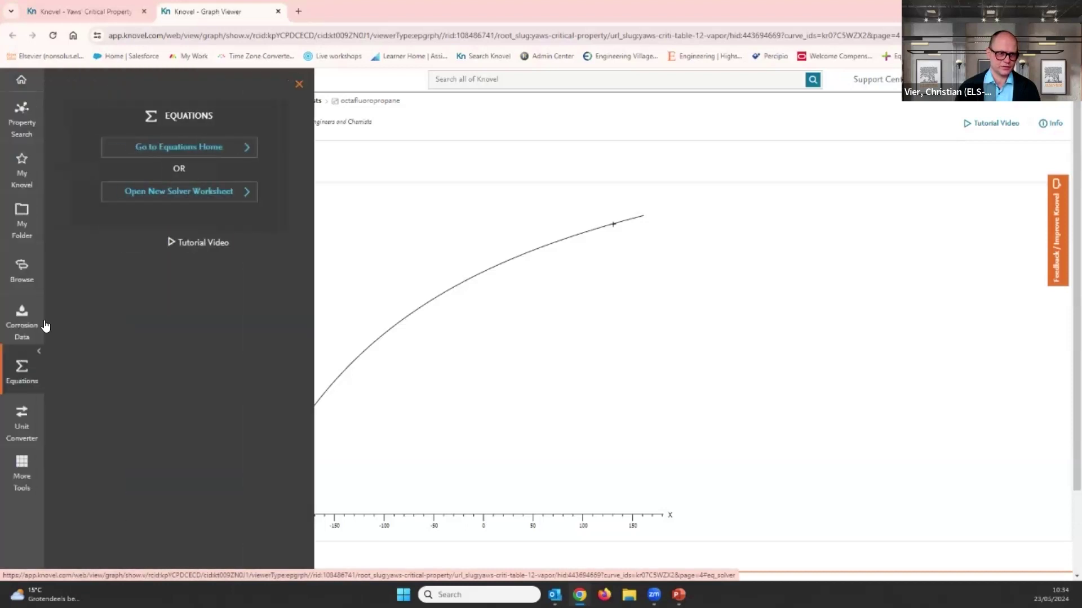
{"action": "left_click", "coordinate": [183, 148]}
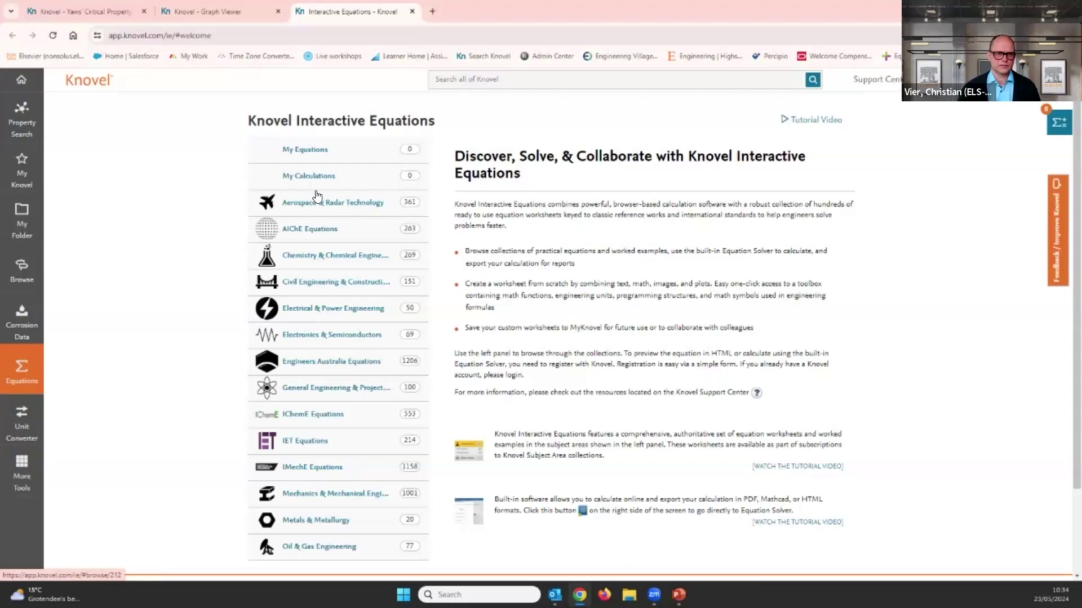
{"action": "scroll", "coordinate": [326, 332], "scroll_direction": "down", "scroll_amount": 2}
{"action": "scroll", "coordinate": [329, 334], "scroll_direction": "up", "scroll_amount": 2}
{"action": "left_click", "coordinate": [357, 258]}
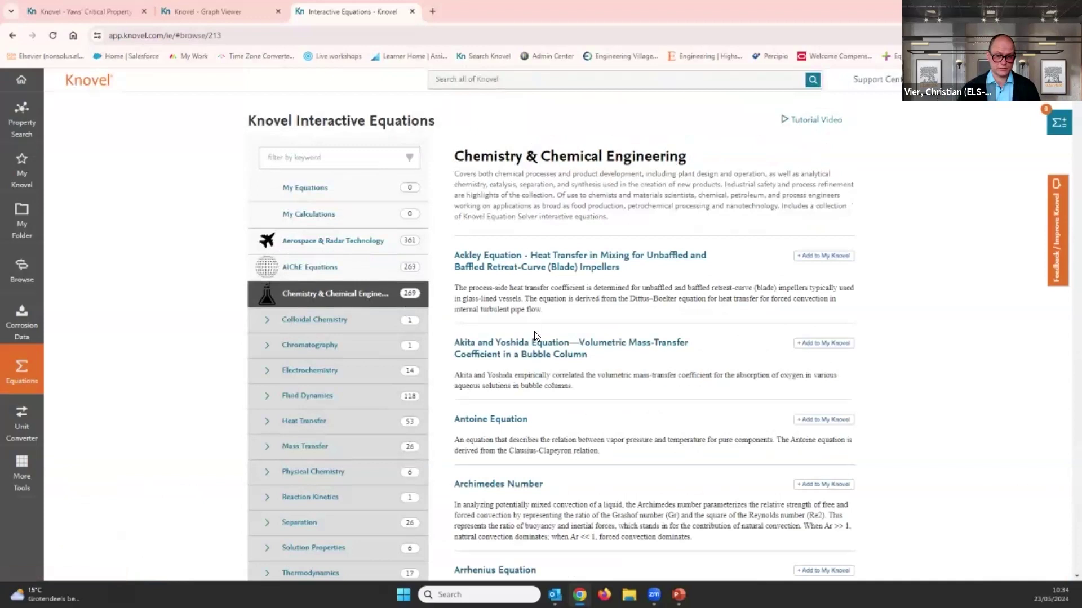
Browse the Chemistry & Chemical Engineering equations, open the Antoine Equation, and open its worksheet in the equation solver.
{"action": "scroll", "coordinate": [534, 331], "scroll_direction": "down", "scroll_amount": 3}
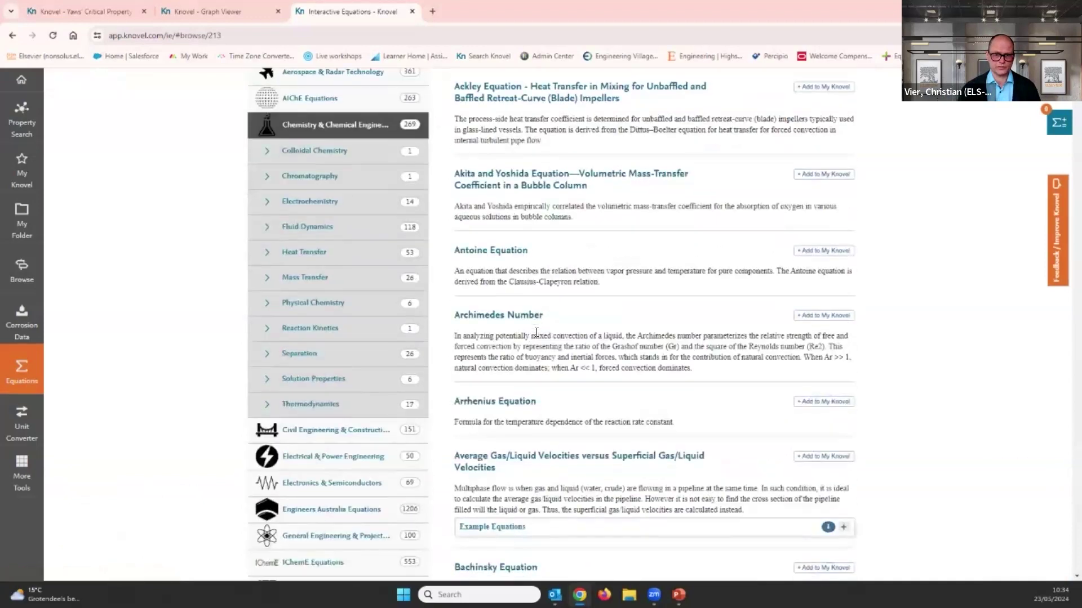
{"action": "scroll", "coordinate": [536, 332], "scroll_direction": "up", "scroll_amount": 1}
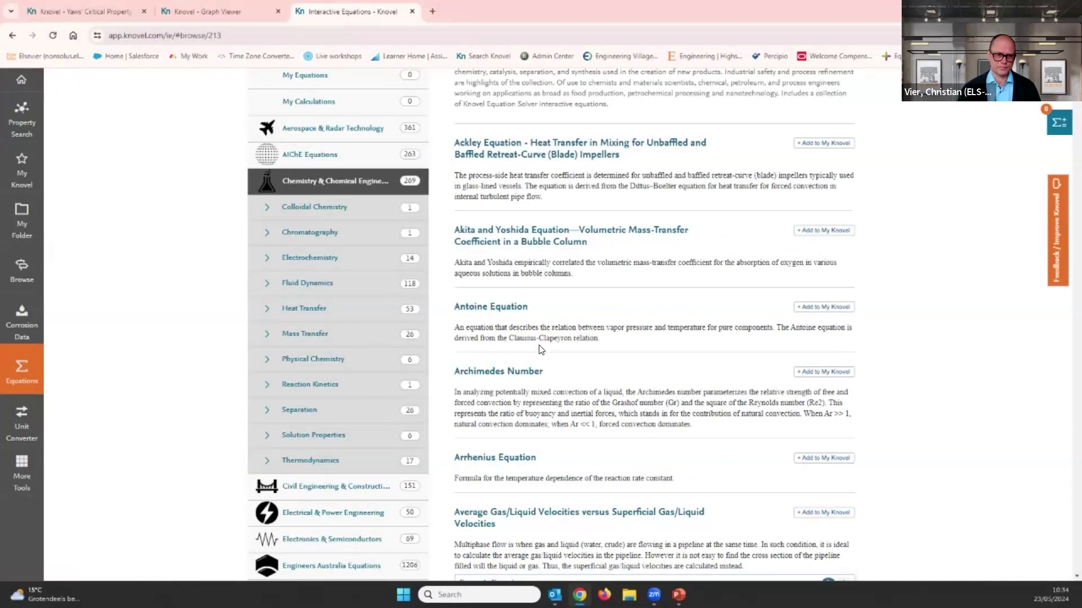
{"action": "scroll", "coordinate": [343, 440], "scroll_direction": "down", "scroll_amount": 6}
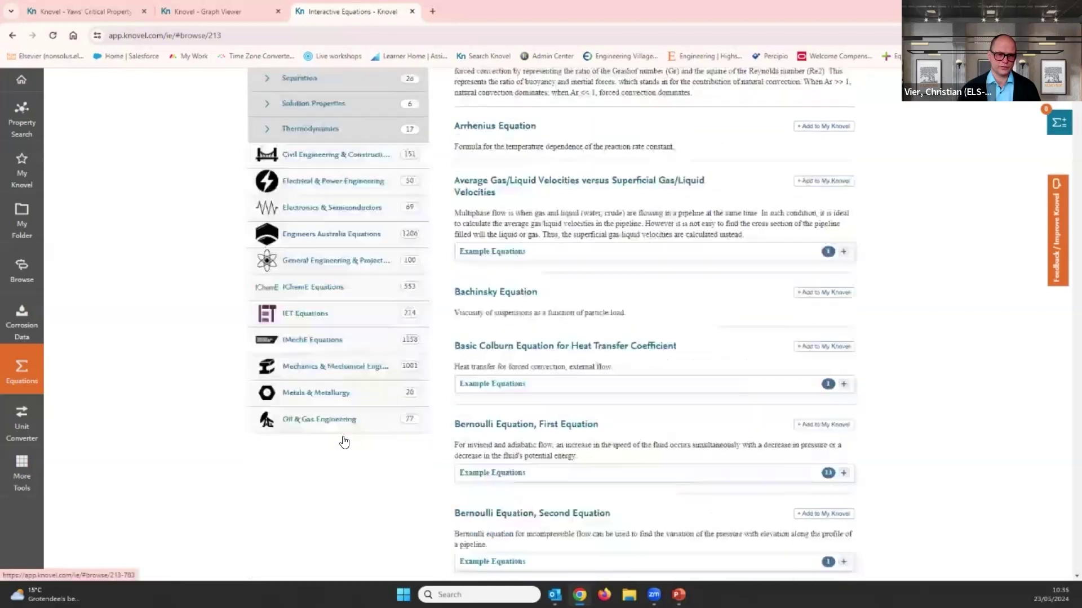
{"action": "scroll", "coordinate": [344, 441], "scroll_direction": "up", "scroll_amount": 8}
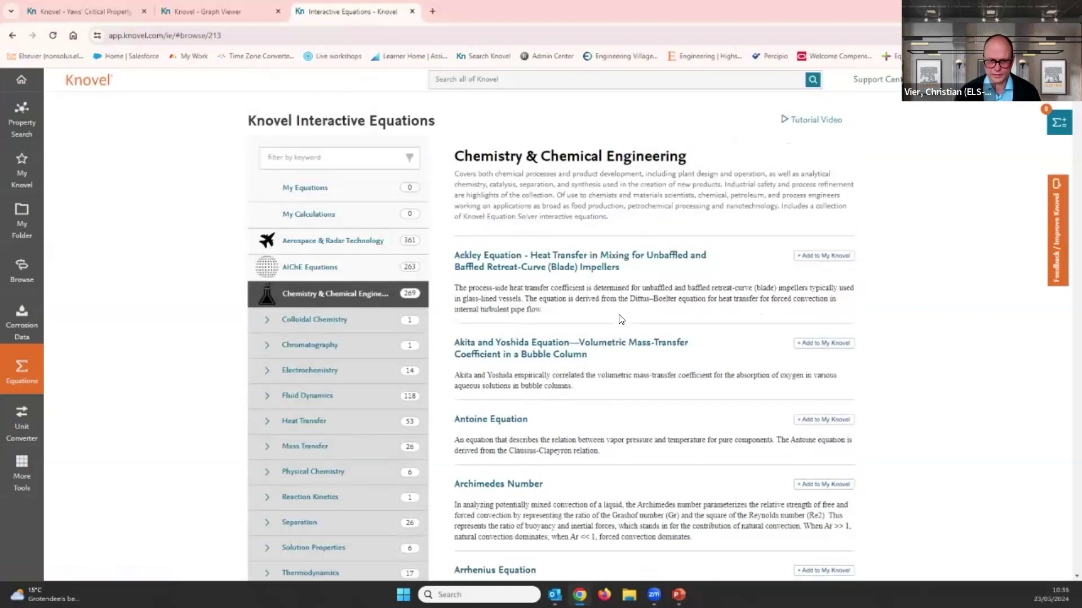
{"action": "left_click", "coordinate": [493, 421]}
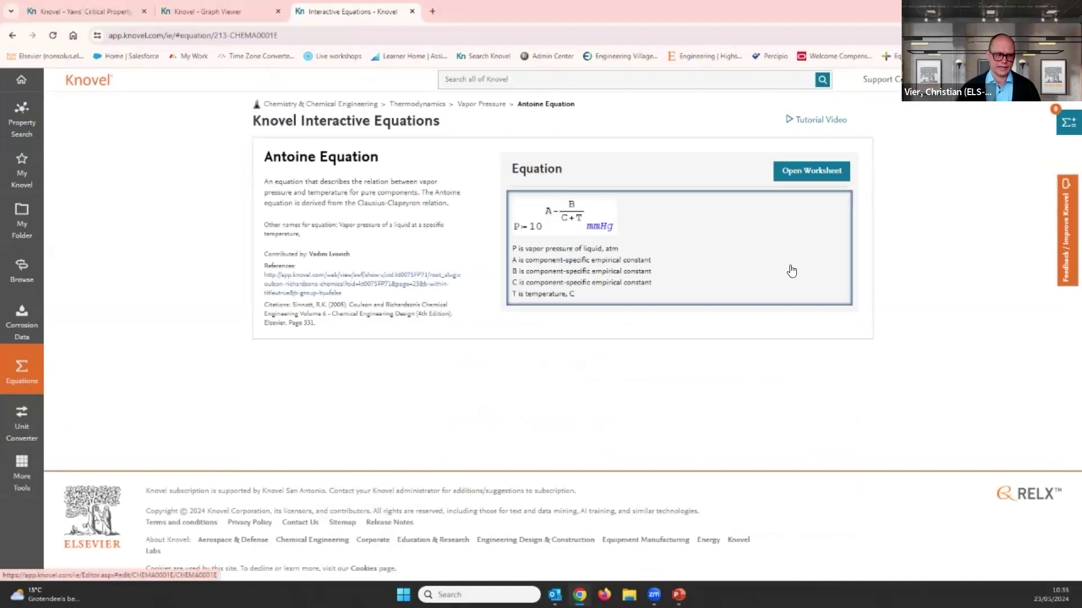
{"action": "left_click", "coordinate": [807, 171]}
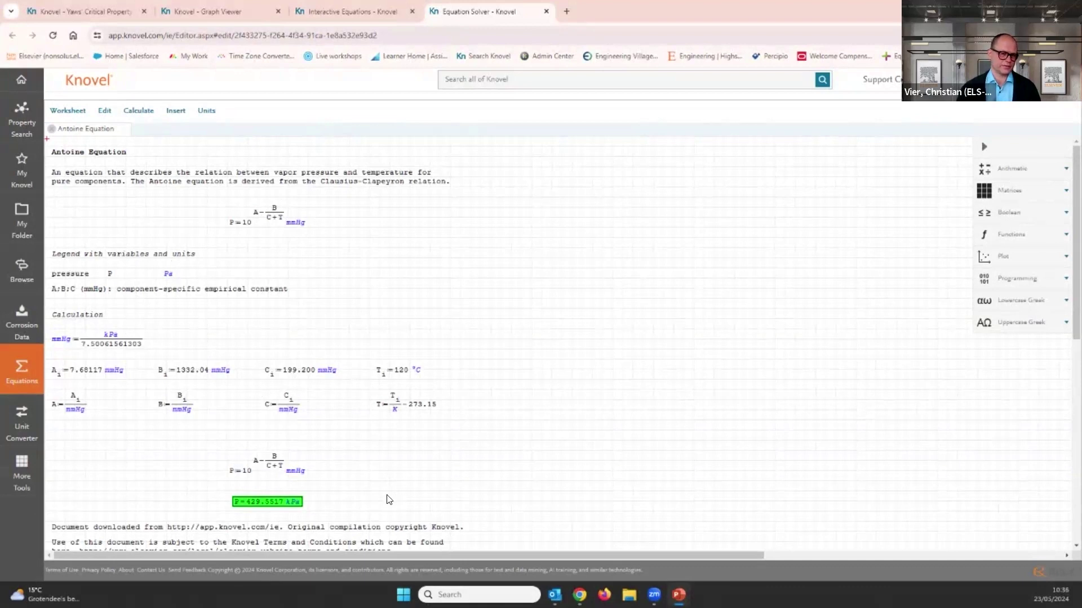
Set the input temperature in the Antoine Equation worksheet to 100 °C and recalculate the pressure.
{"action": "left_click", "coordinate": [403, 371]}
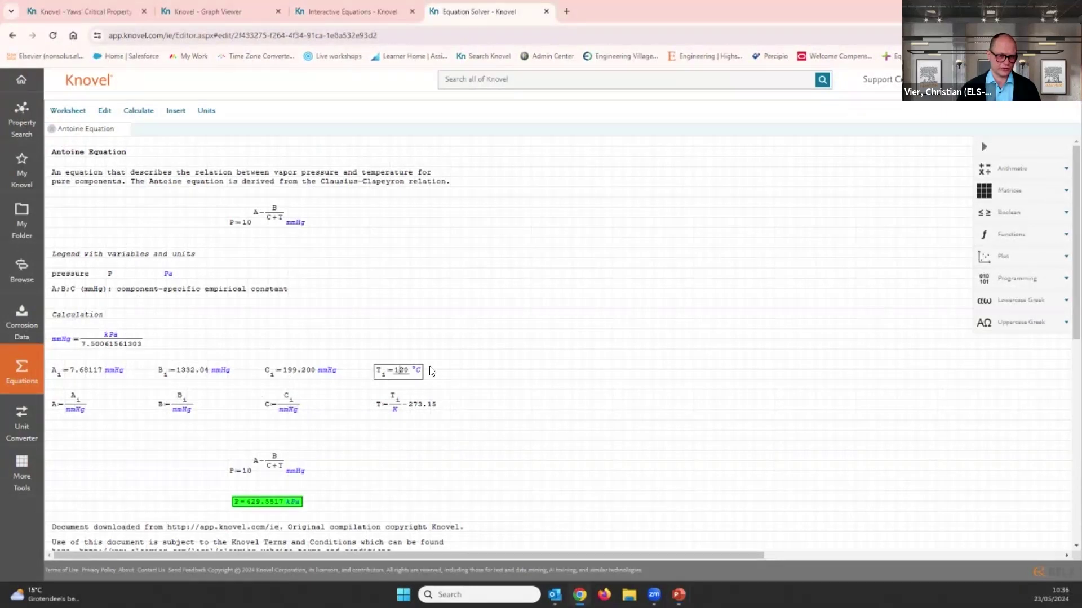
{"action": "key", "text": "Right"}
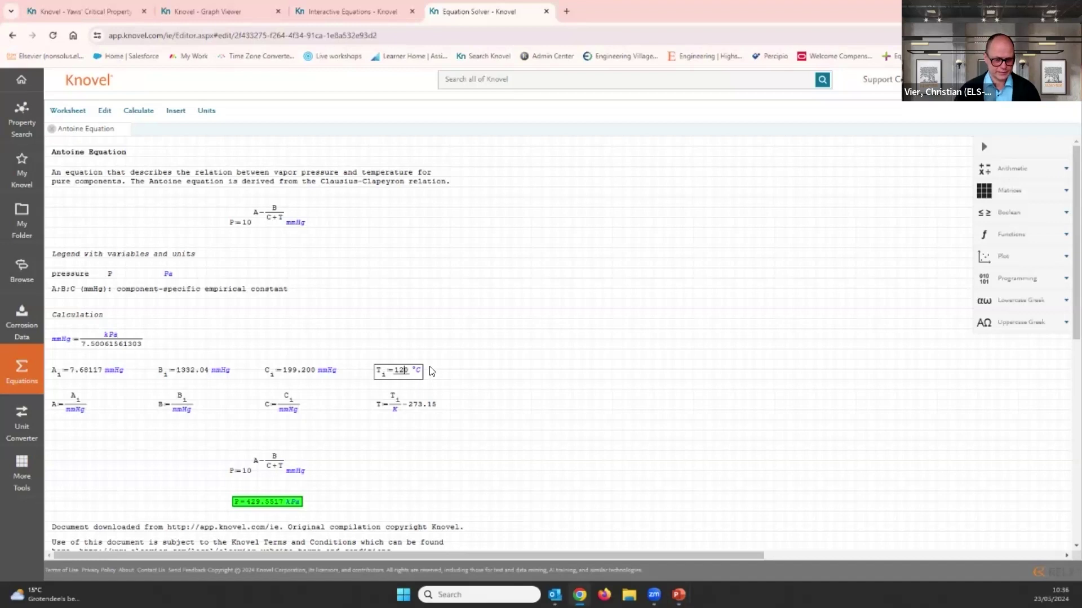
{"action": "key", "text": "BackSpace"}
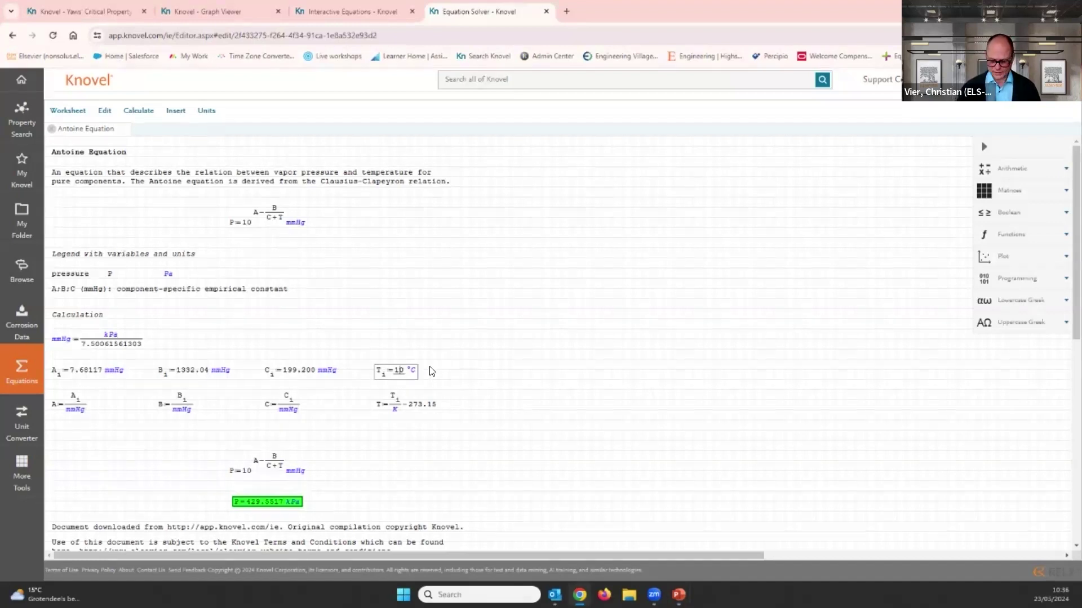
{"action": "type", "text": "0"}
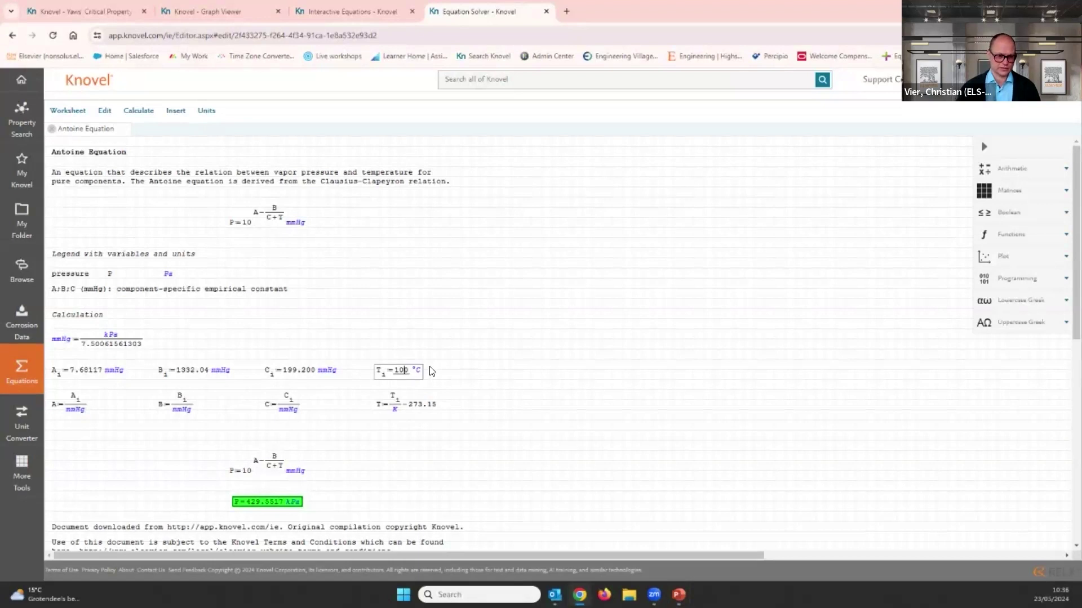
{"action": "key", "text": "Return"}
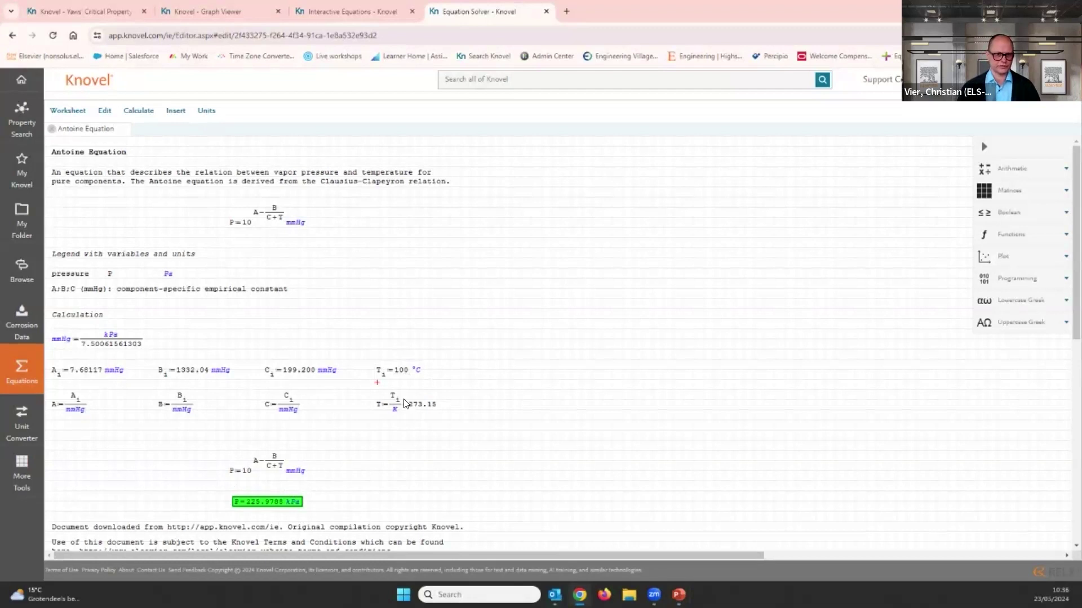
Expand the Arithmetic, Matrices, Boolean and Functions tool groups beside the worksheet to show their symbols.
{"action": "left_click", "coordinate": [1064, 171]}
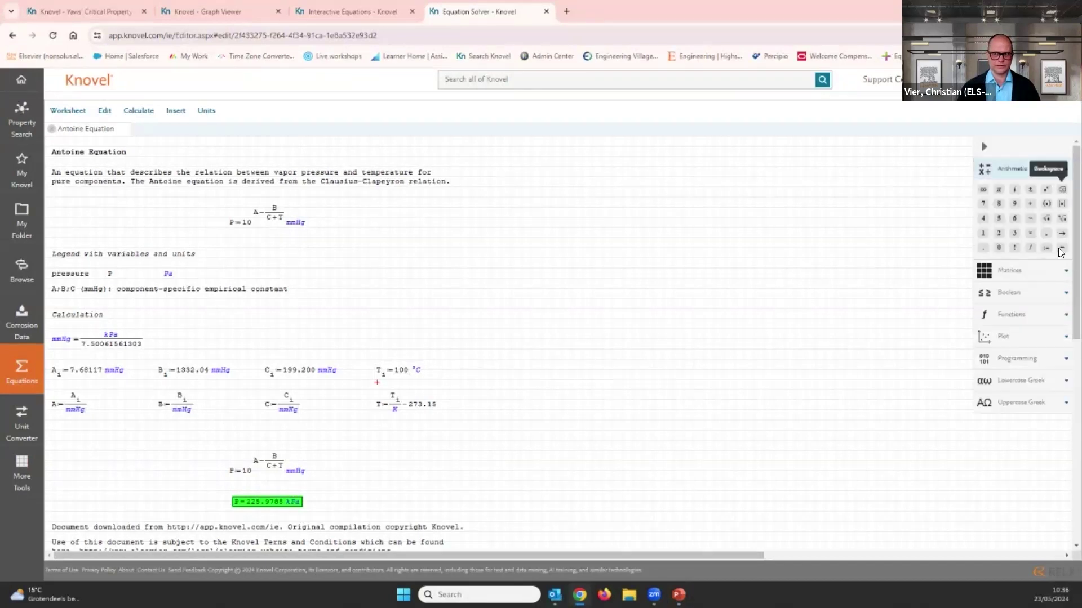
{"action": "left_click", "coordinate": [1066, 277]}
{"action": "left_click", "coordinate": [1065, 328]}
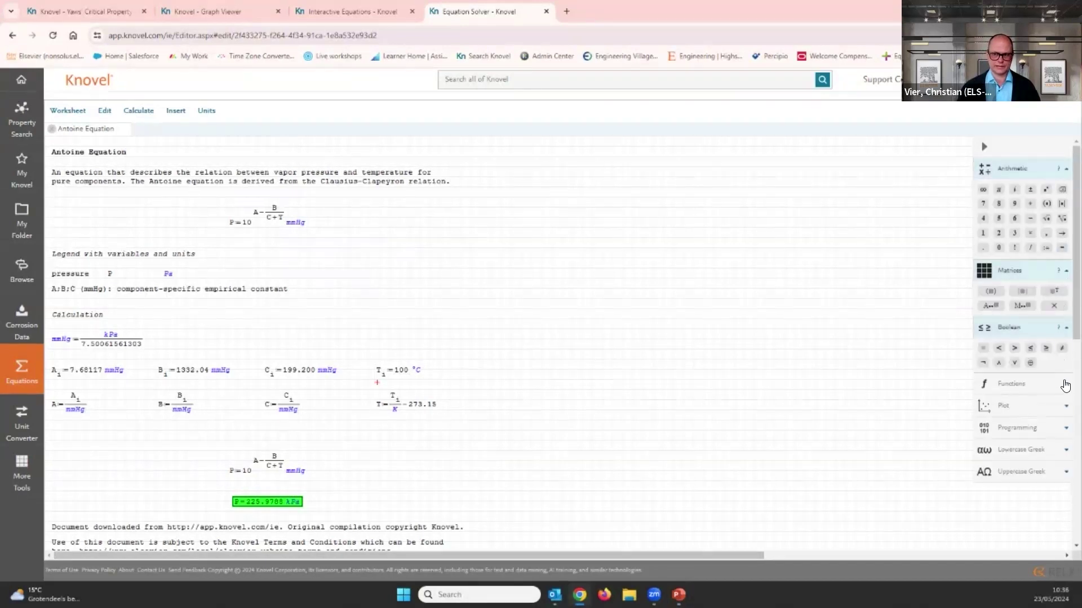
{"action": "left_click", "coordinate": [1064, 388]}
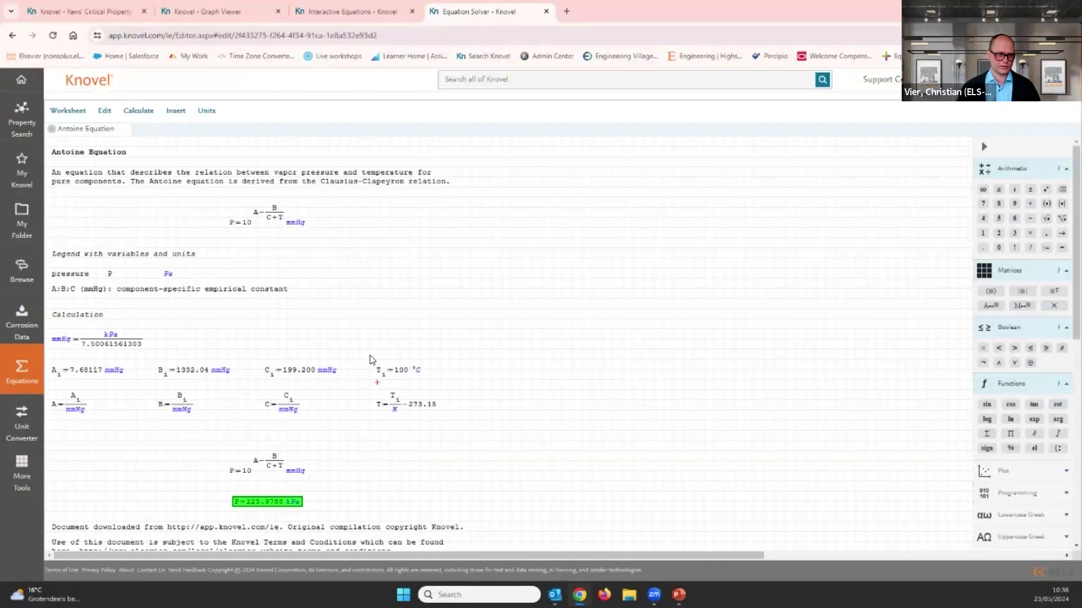
Set the worksheet's input temperature to 120 °C and recalculate the pressure.
{"action": "double_click", "coordinate": [402, 370]}
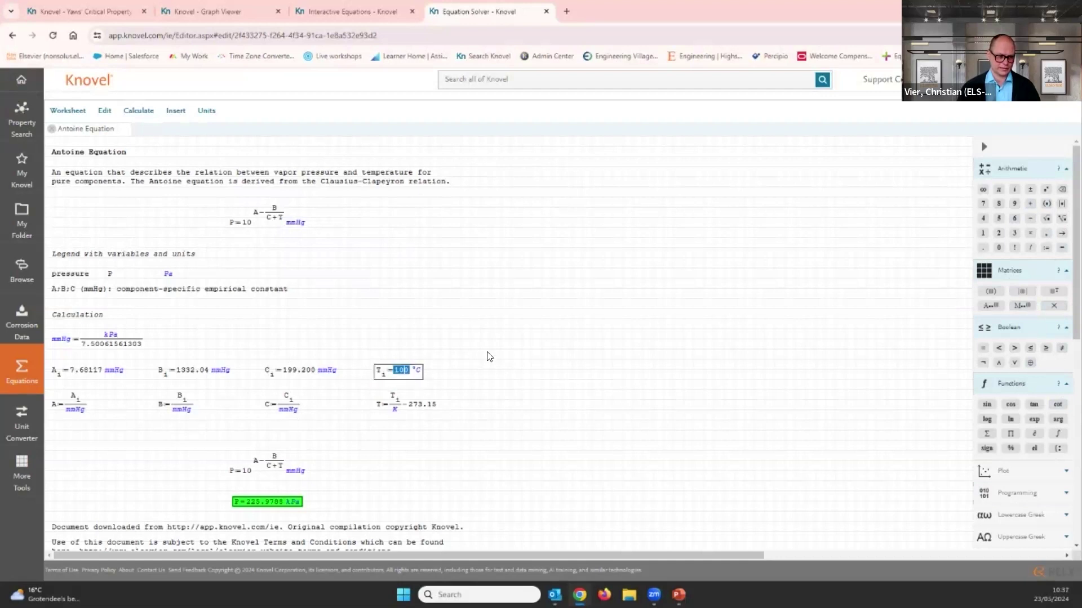
{"action": "key", "text": "BackSpace"}
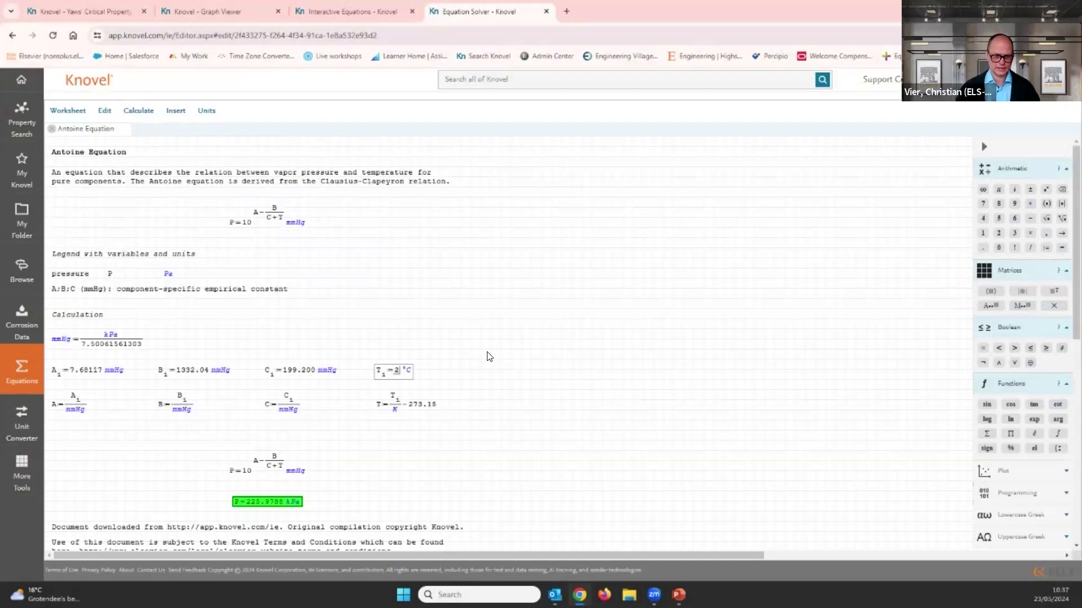
{"action": "type", "text": "120"}
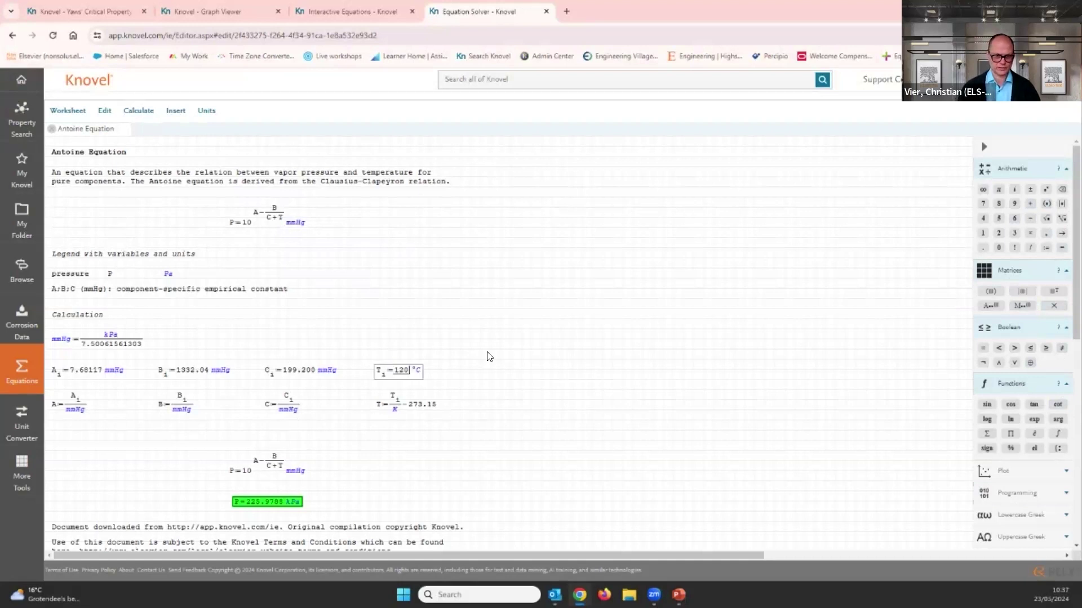
{"action": "key", "text": "Return"}
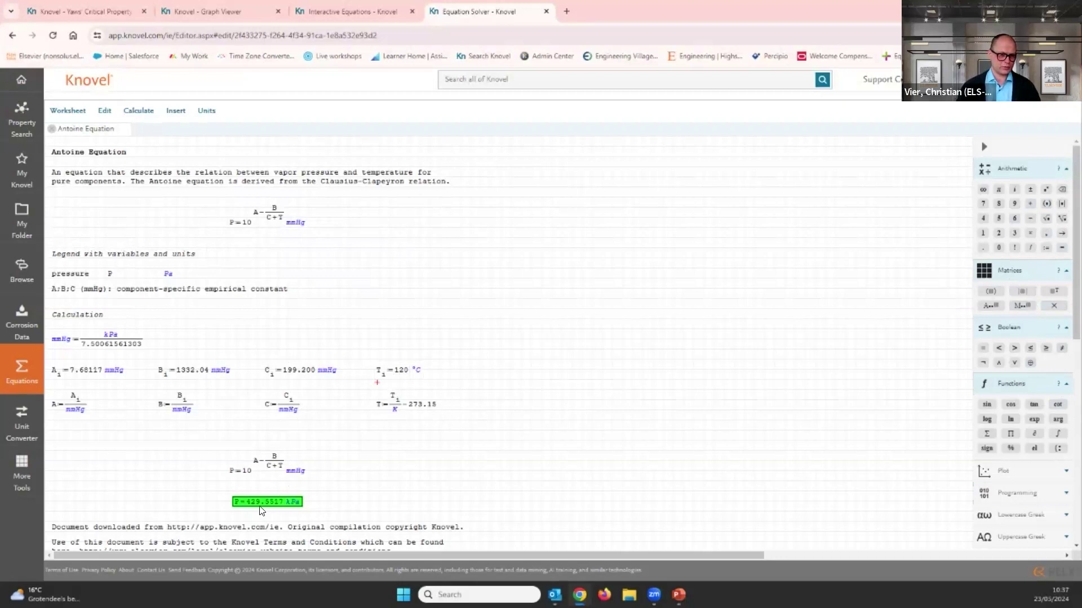
Copy the web address of the Antoine Equation worksheet and switch back to the PowerPoint slideshow.
{"action": "left_click", "coordinate": [272, 36]}
{"action": "right_click", "coordinate": [272, 36]}
{"action": "left_click", "coordinate": [325, 137]}
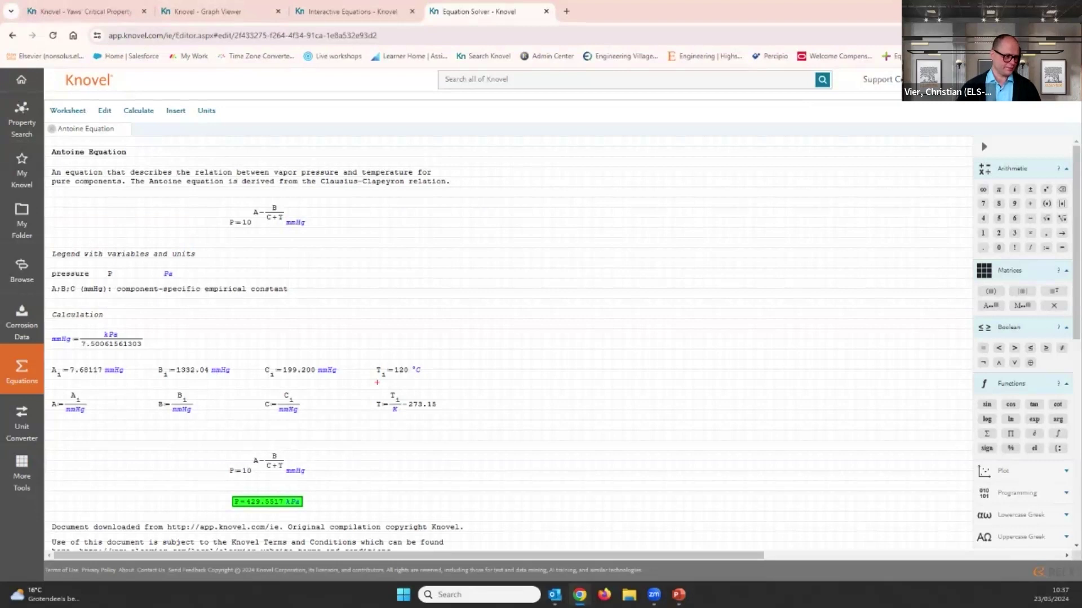
{"action": "key", "text": "alt+Tab"}
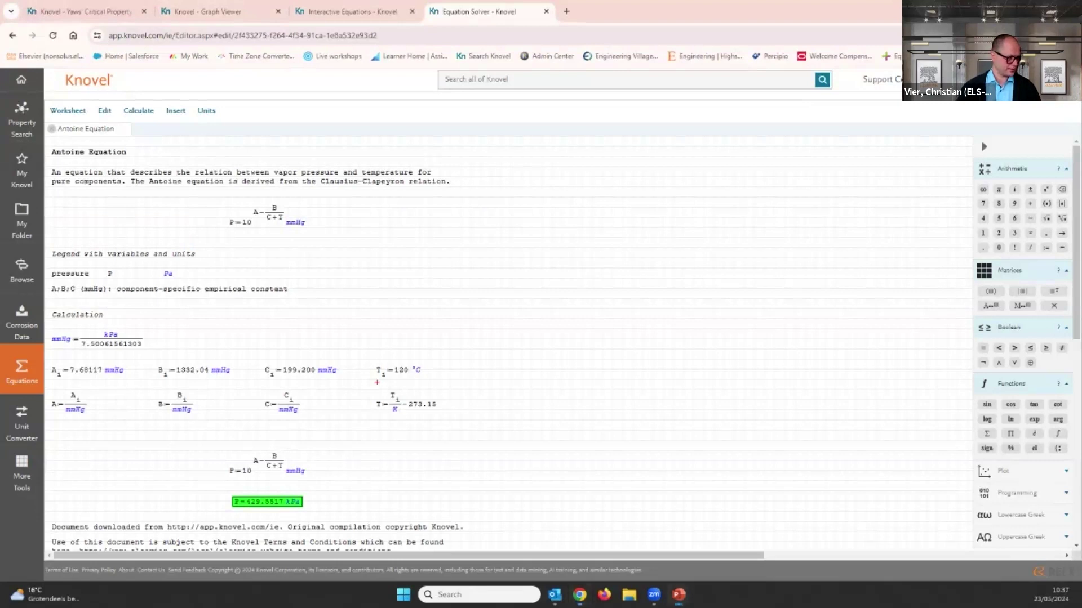
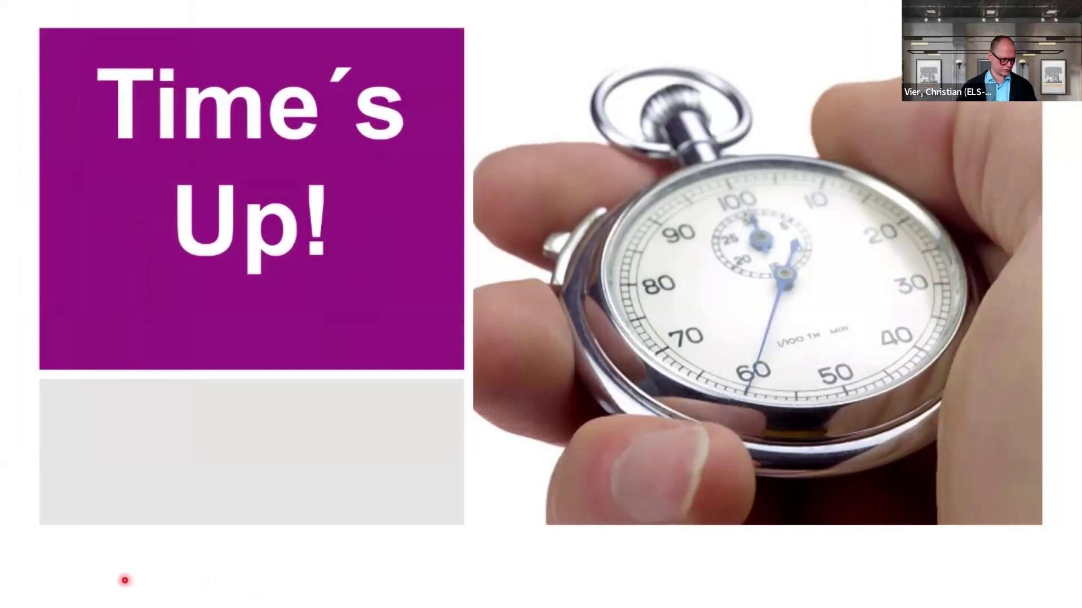
Return to the Antoine Equation worksheet in Knovel, set the input temperature to 130 °C and recalculate the pressure.
{"action": "key", "text": "alt+Tab"}
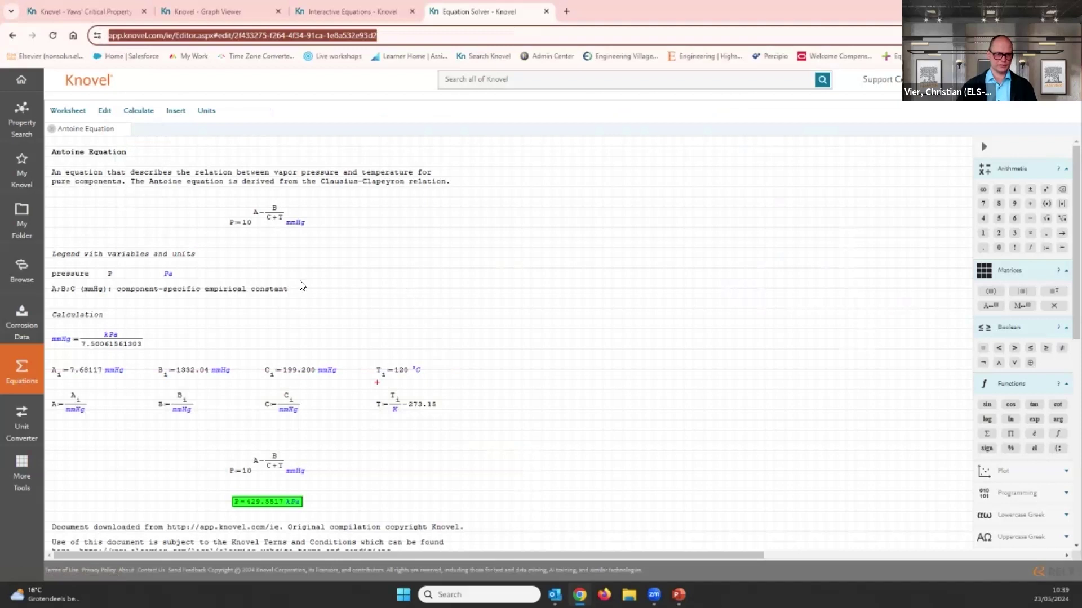
{"action": "left_click", "coordinate": [401, 372]}
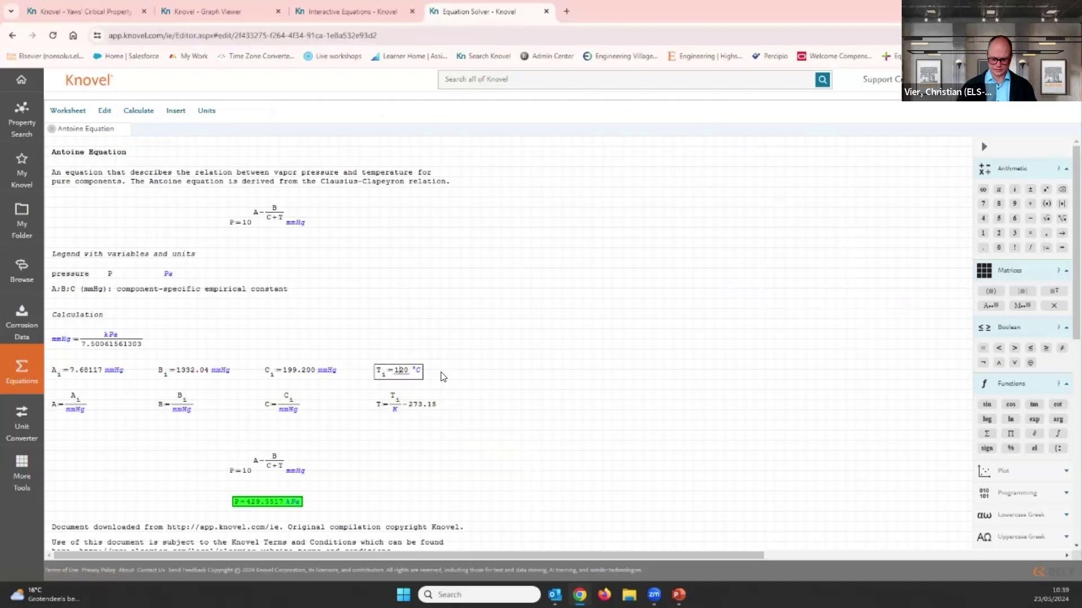
{"action": "key", "text": "BackSpace"}
{"action": "type", "text": "3"}
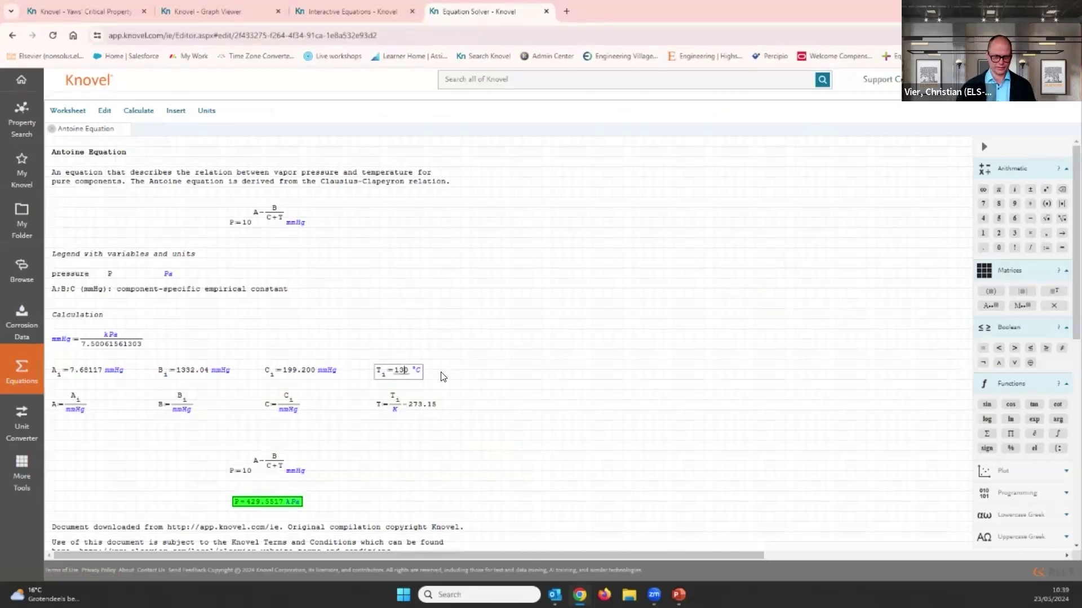
{"action": "key", "text": "Return"}
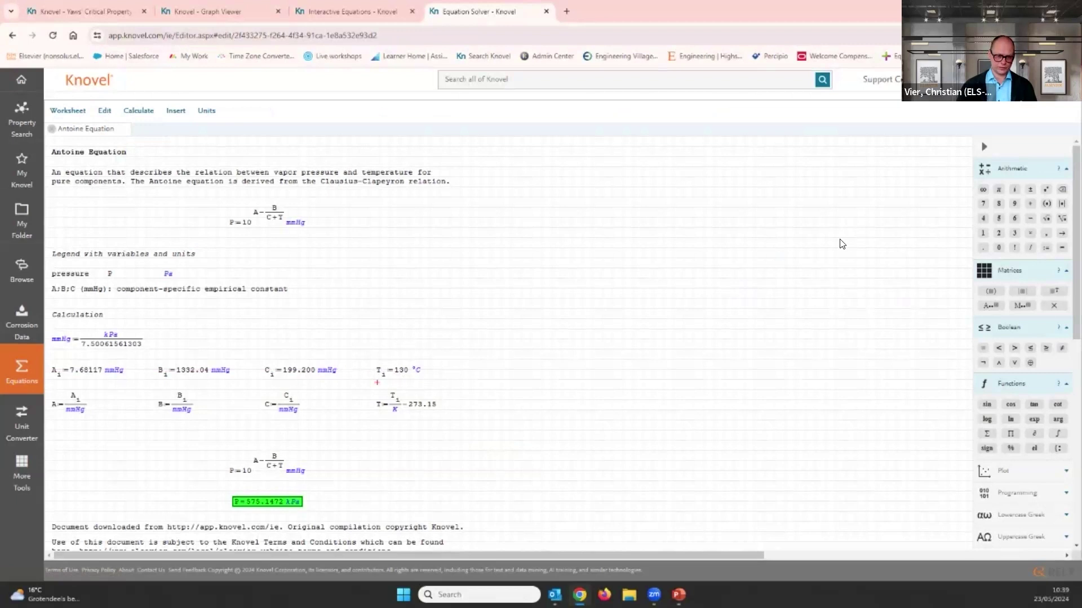
{"action": "left_click", "coordinate": [985, 150]}
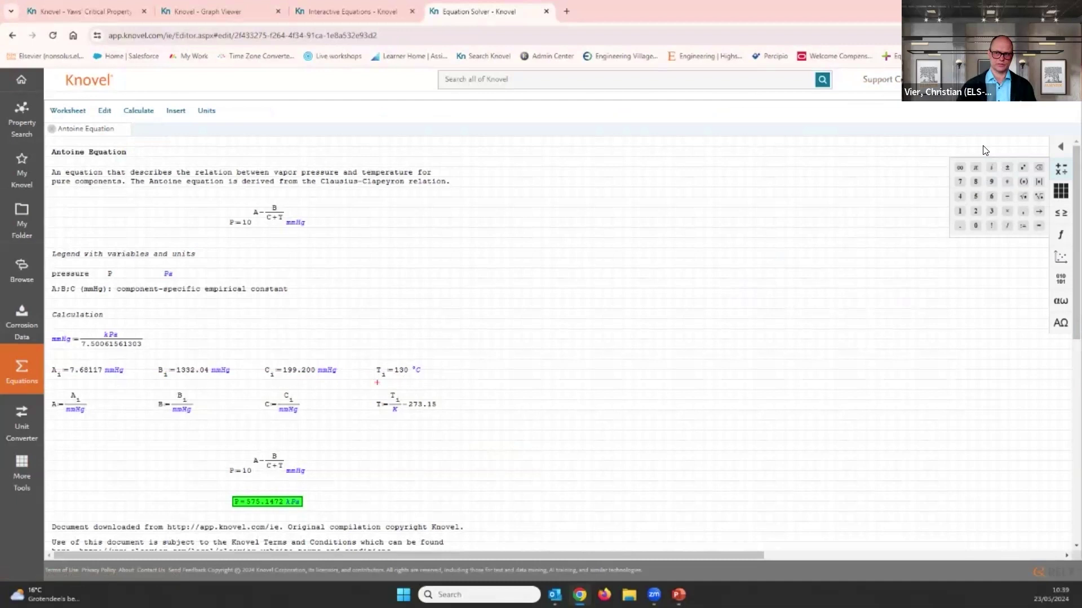
{"action": "left_click", "coordinate": [1060, 150]}
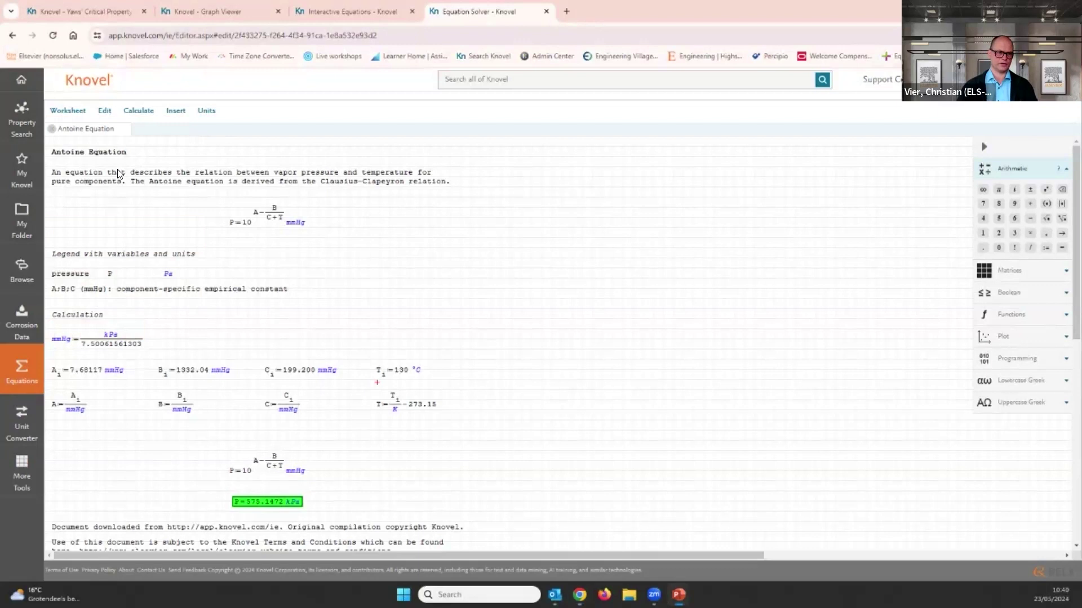
{"action": "left_click", "coordinate": [102, 115]}
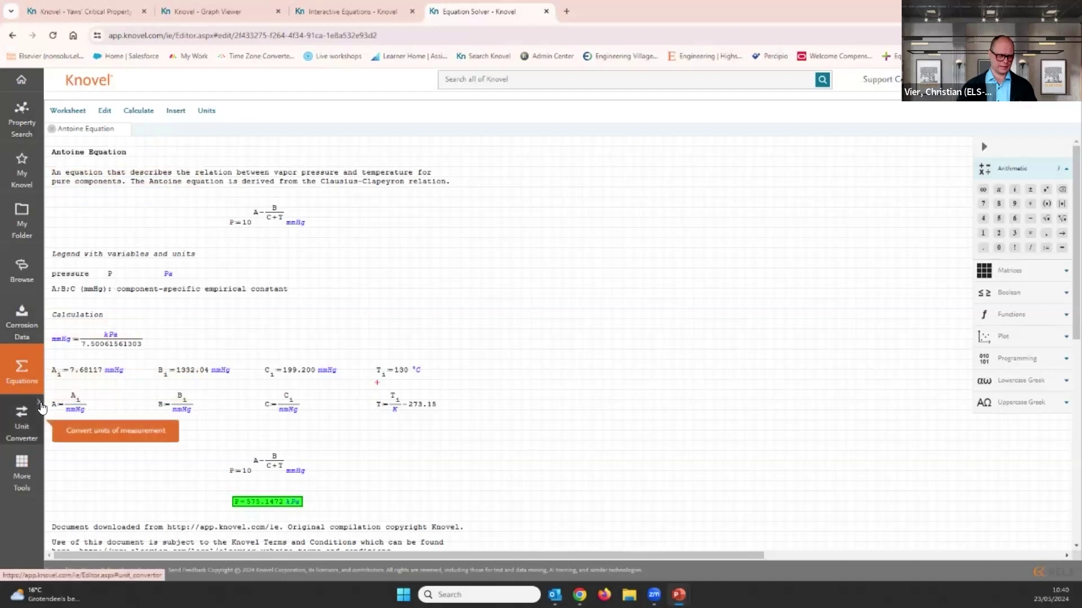
{"action": "left_click", "coordinate": [27, 376]}
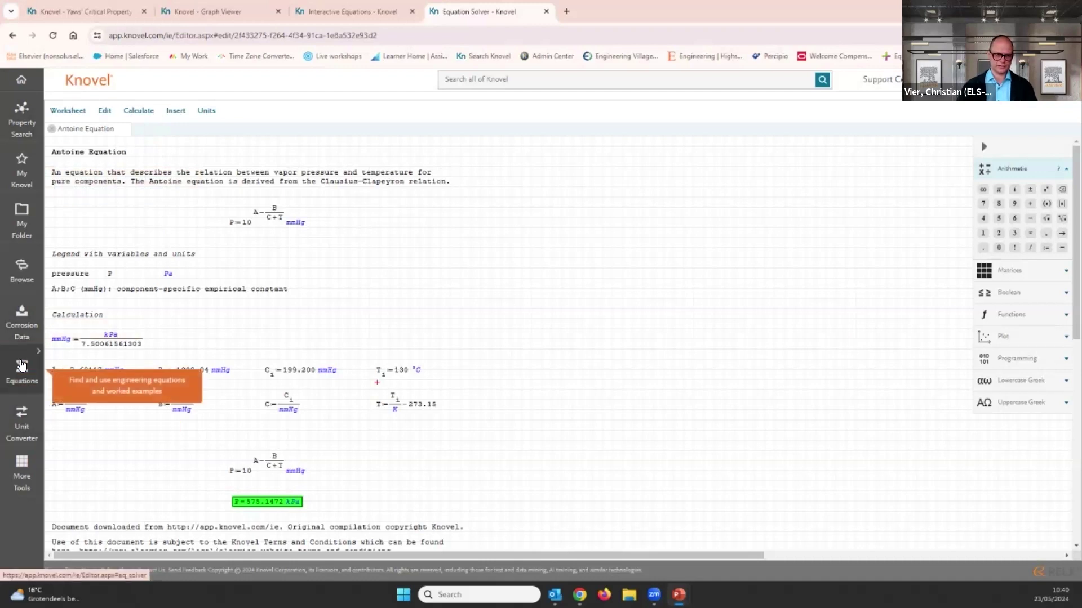
Open the Knovel Steam Calculators from Knovel's additional tools.
{"action": "left_click", "coordinate": [22, 468]}
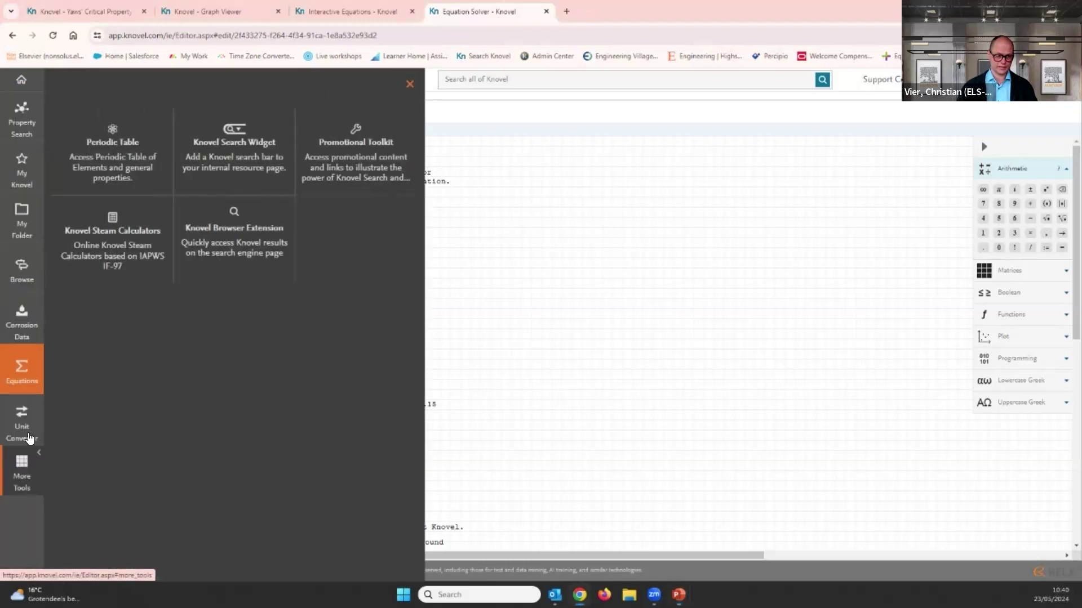
{"action": "left_click", "coordinate": [118, 231]}
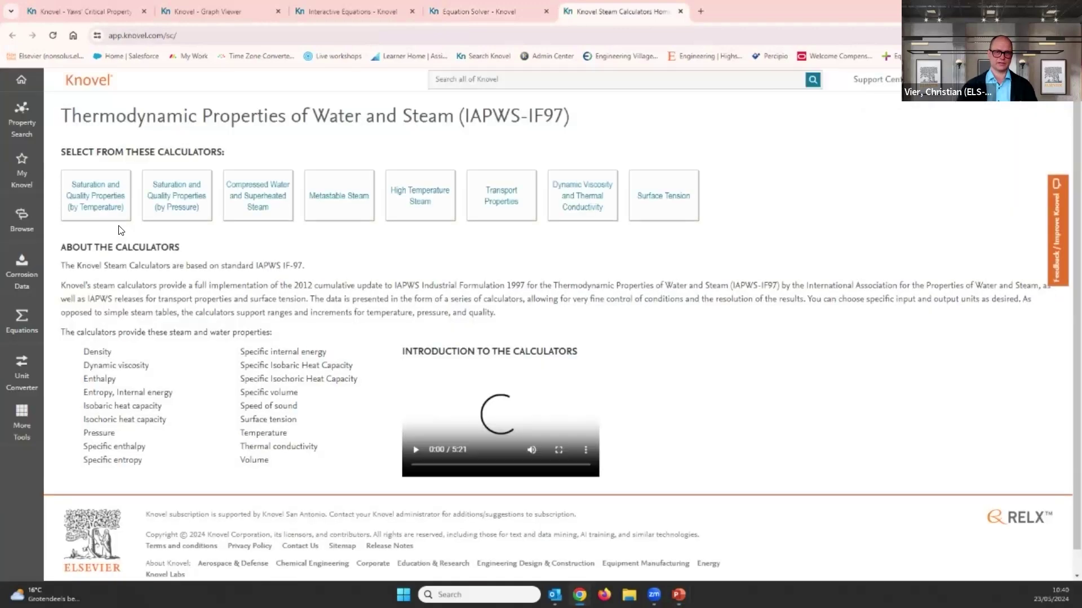
{"action": "left_click", "coordinate": [18, 429]}
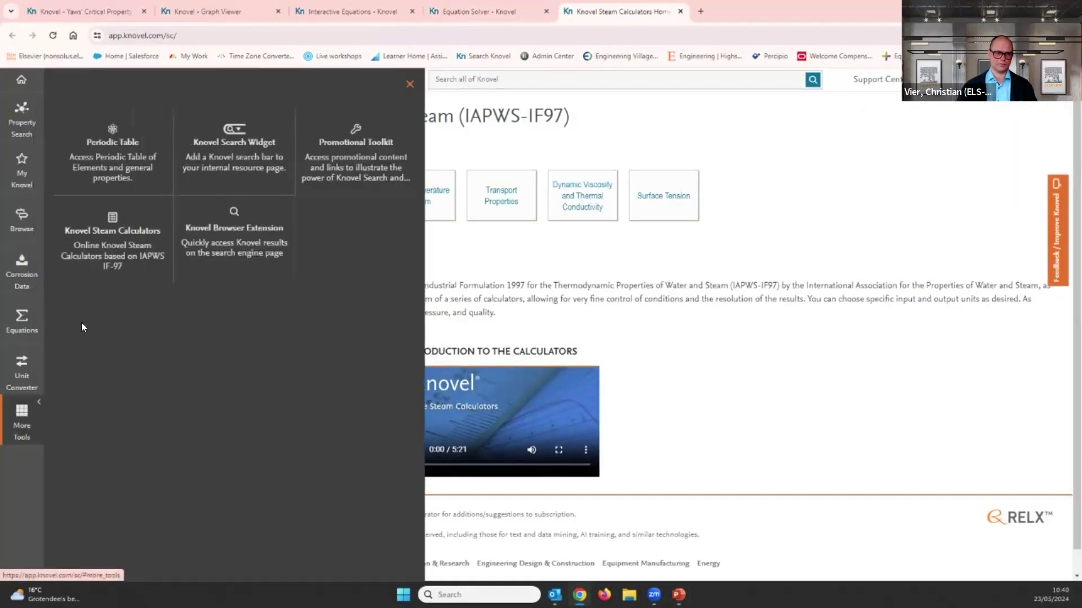
{"action": "left_click", "coordinate": [114, 231]}
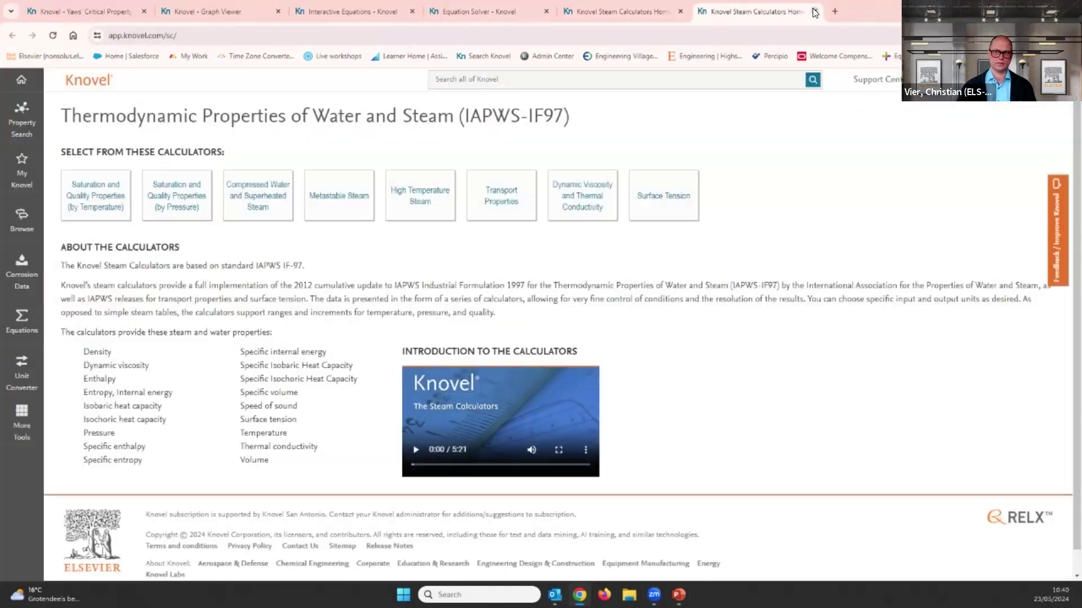
{"action": "left_click", "coordinate": [813, 11]}
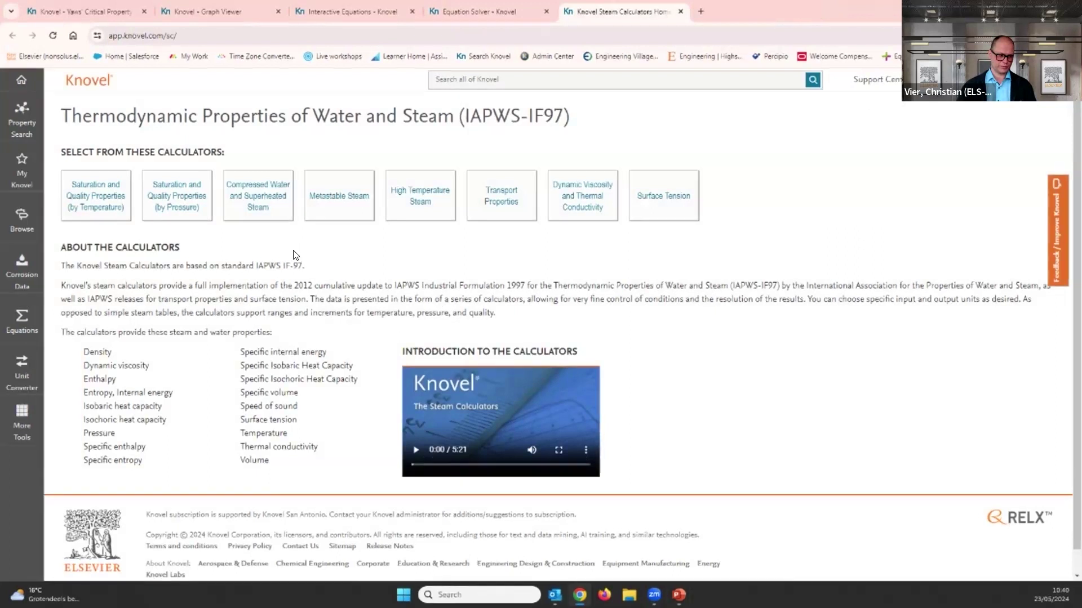
Open the Transport Properties calculator for water and steam and set the point pressure to 10 MPa.
{"action": "key", "text": "alt+Tab"}
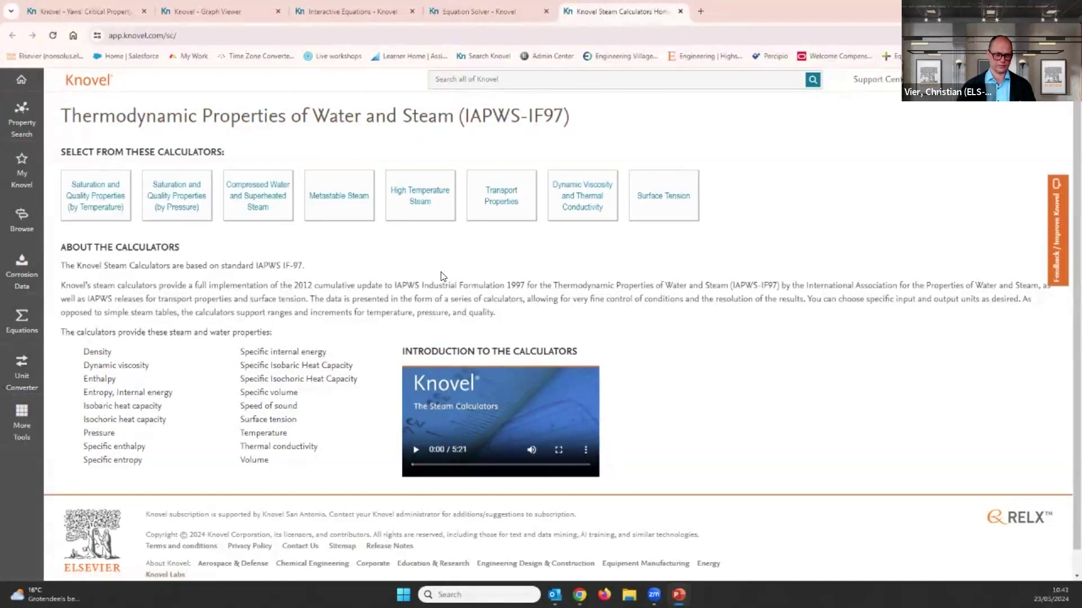
{"action": "left_click", "coordinate": [498, 202]}
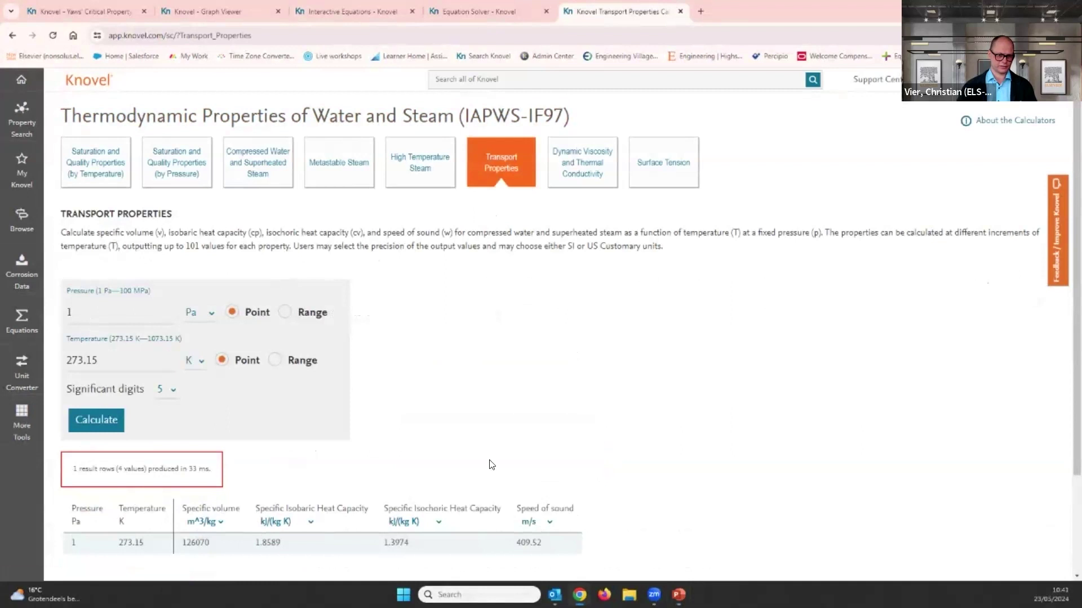
{"action": "left_click", "coordinate": [165, 310]}
{"action": "left_click", "coordinate": [209, 313]}
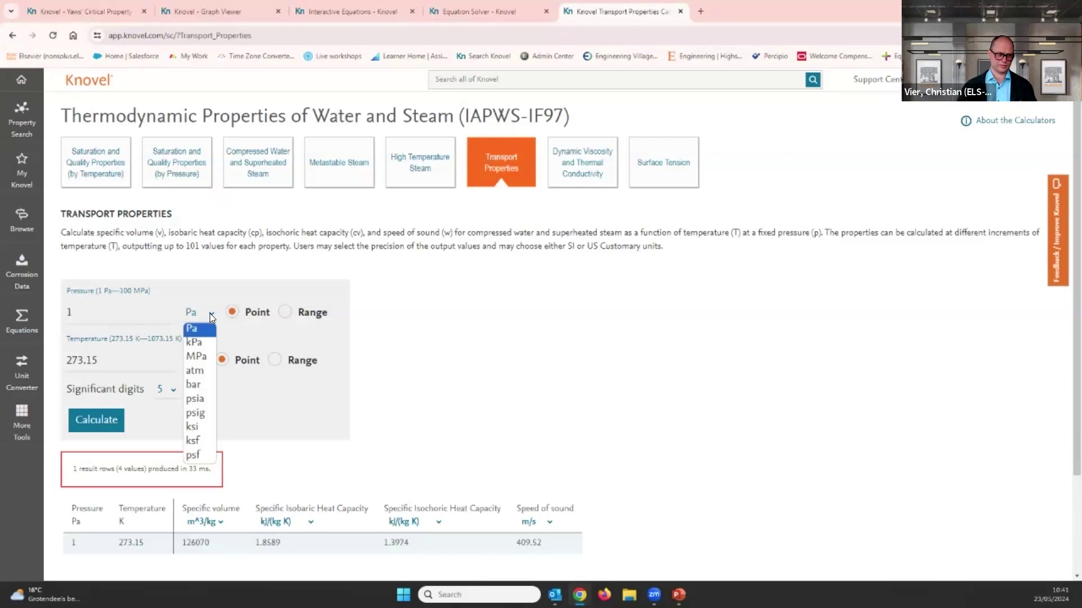
{"action": "left_click", "coordinate": [203, 361]}
{"action": "left_click", "coordinate": [78, 311]}
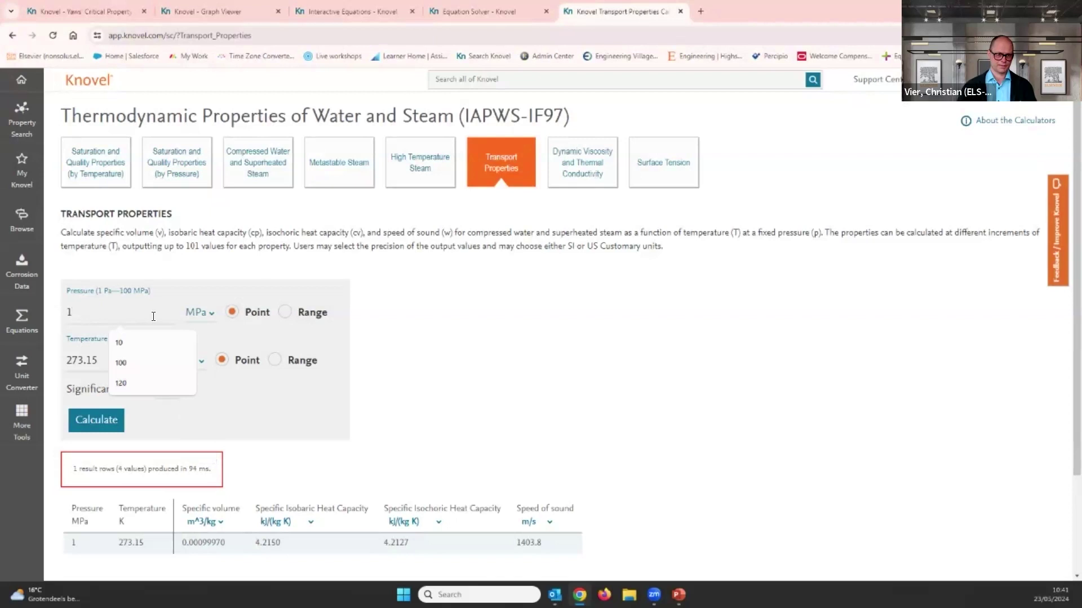
{"action": "type", "text": "0"}
{"action": "left_click", "coordinate": [370, 352]}
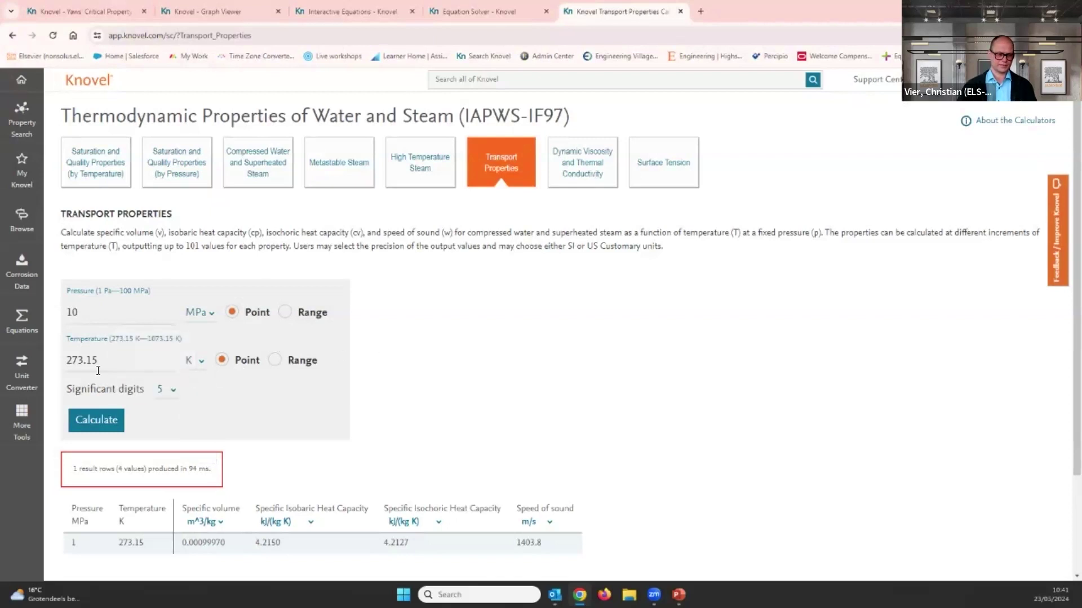
Set the point temperature to 300 °C and calculate the transport properties.
{"action": "left_click", "coordinate": [197, 361]}
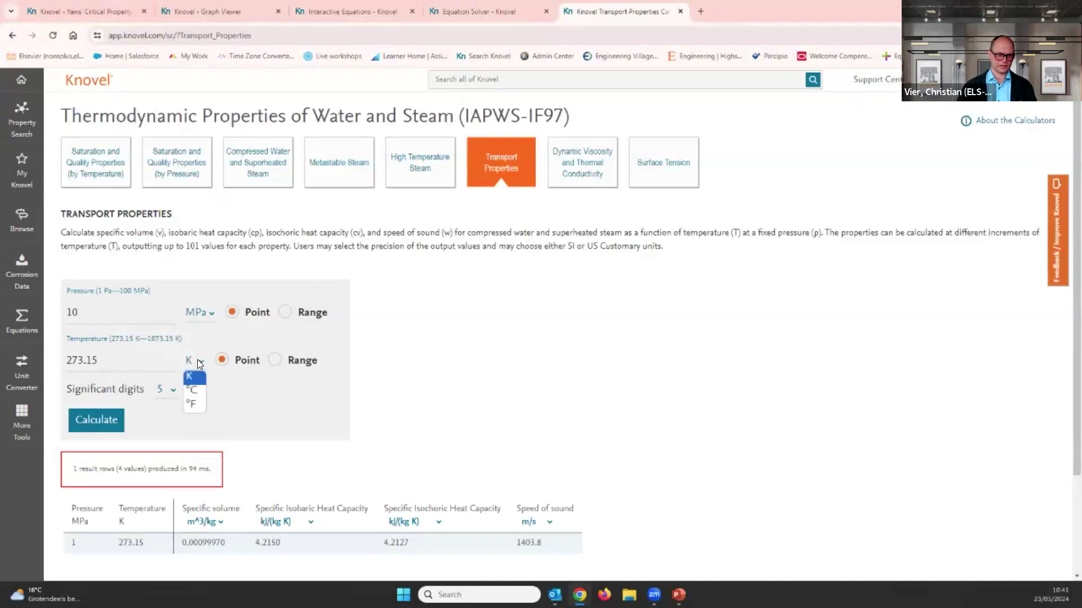
{"action": "left_click", "coordinate": [195, 391]}
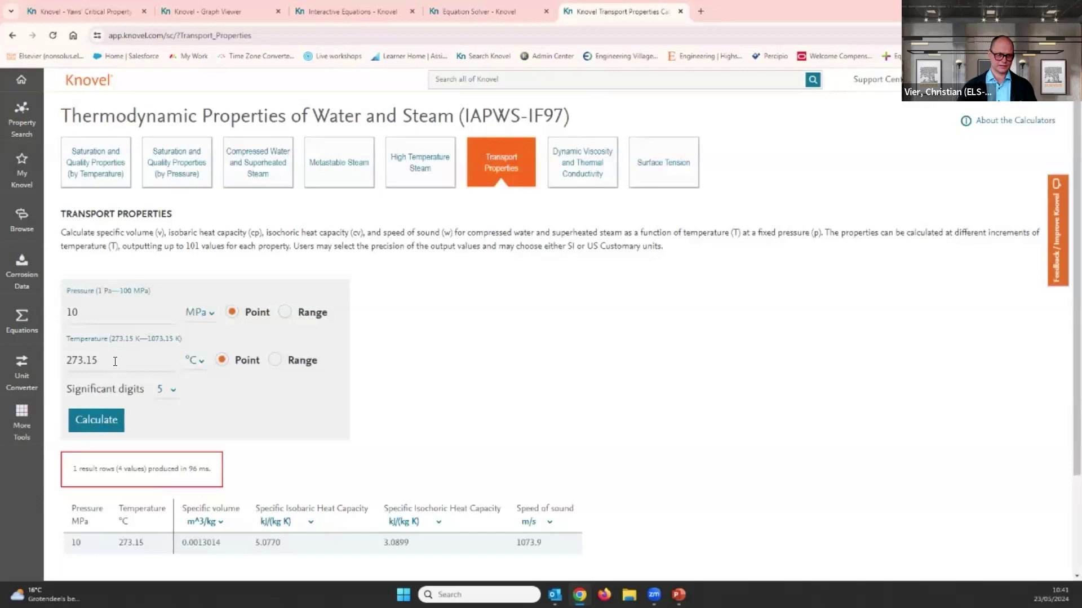
{"action": "left_click_drag", "start_coordinate": [113, 362], "coordinate": [21, 360]}
{"action": "type", "text": "350"}
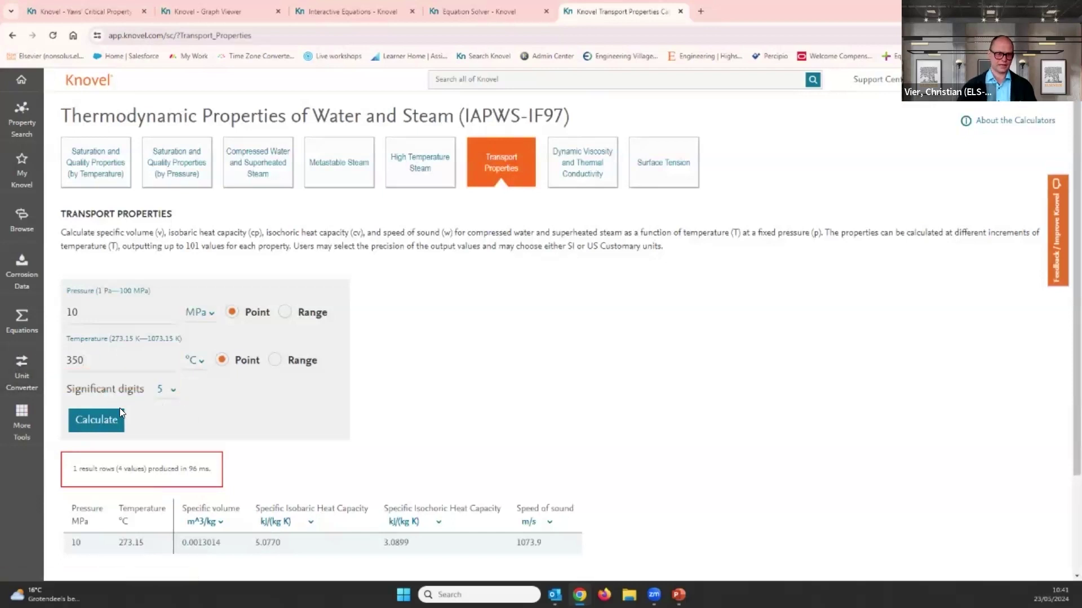
{"action": "left_click", "coordinate": [102, 418]}
{"action": "key", "text": "BackSpace"}
{"action": "type", "text": "0"}
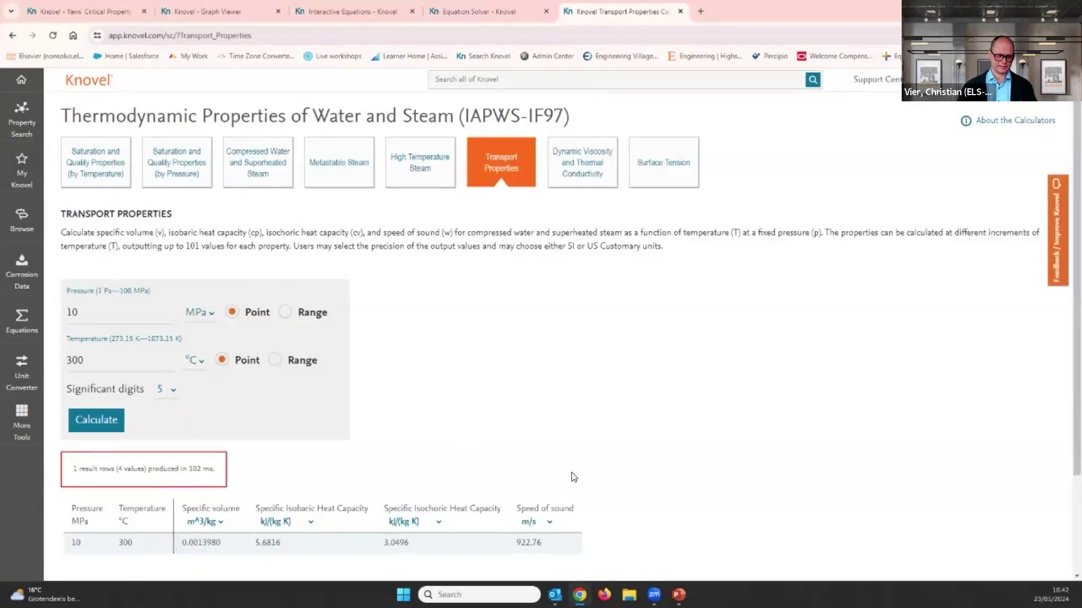
Copy the web address of the Transport Properties calculator and switch back to the PowerPoint slideshow.
{"action": "left_click", "coordinate": [235, 35]}
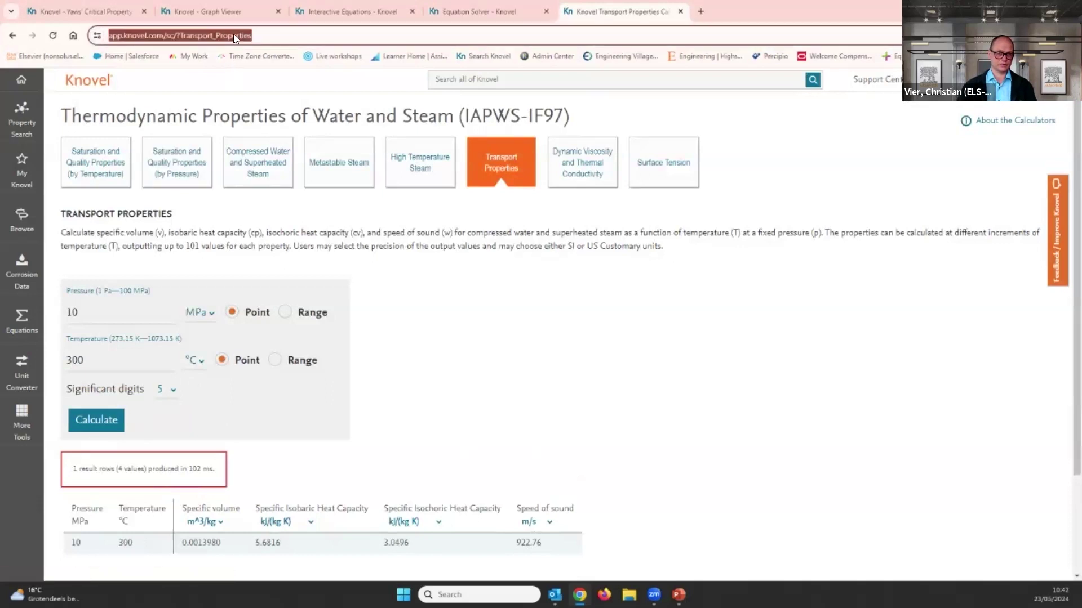
{"action": "right_click", "coordinate": [235, 35]}
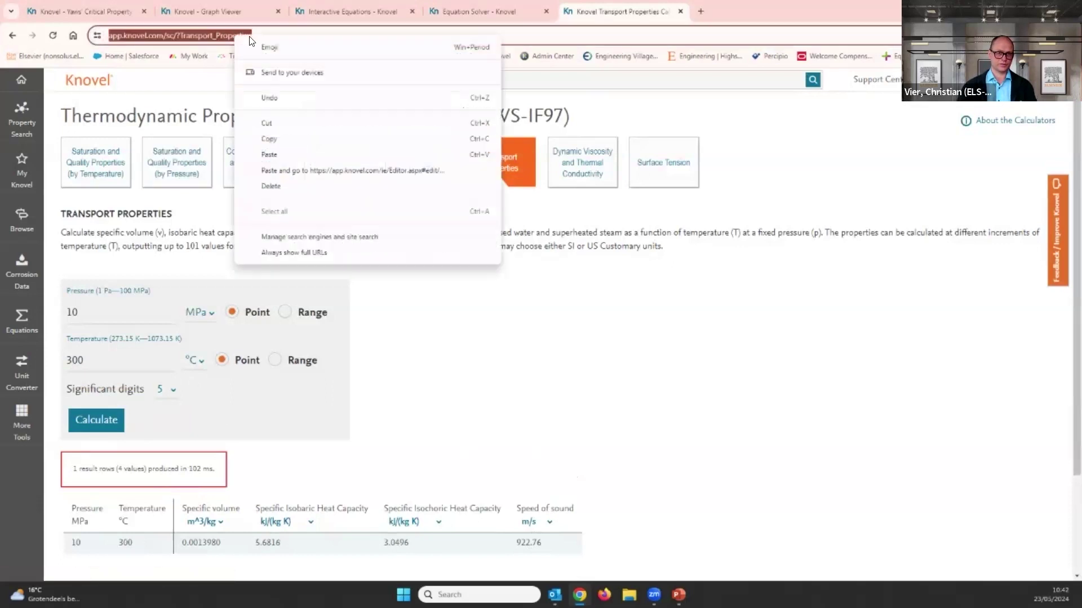
{"action": "left_click", "coordinate": [275, 143]}
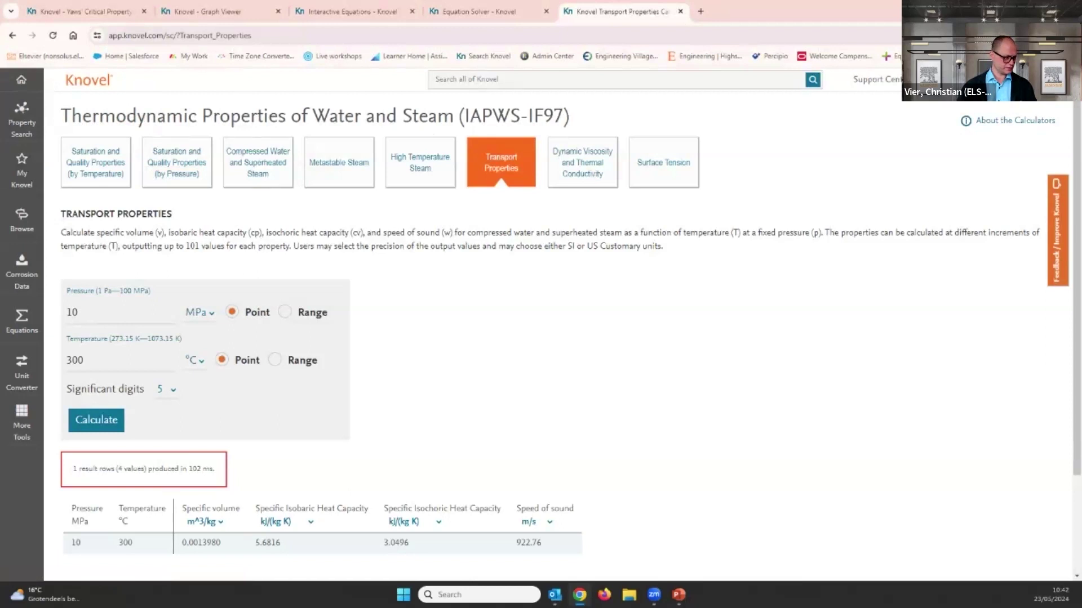
{"action": "key", "text": "alt+Tab"}
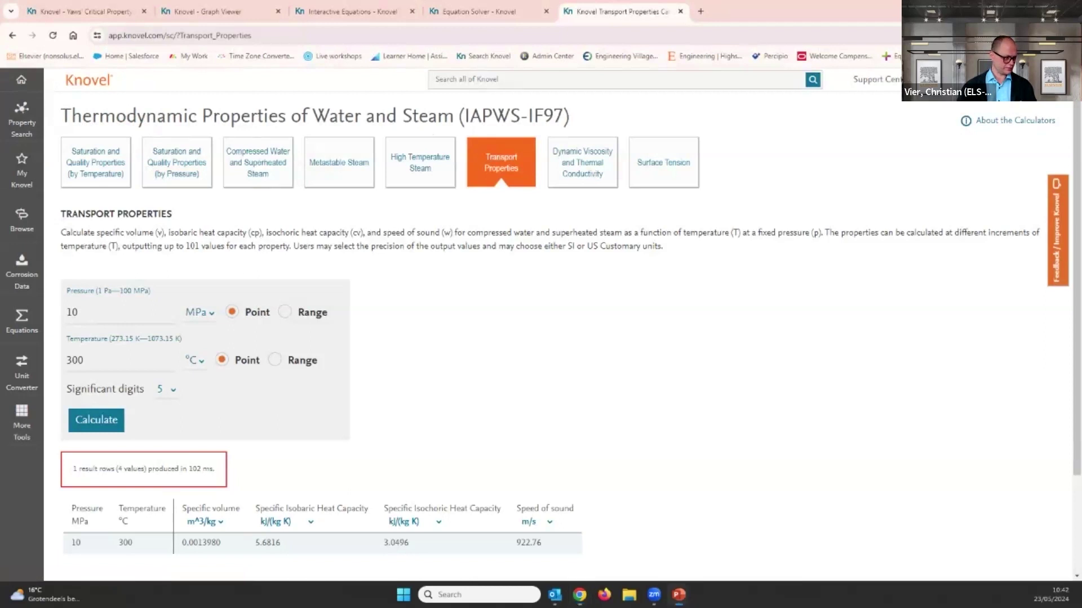